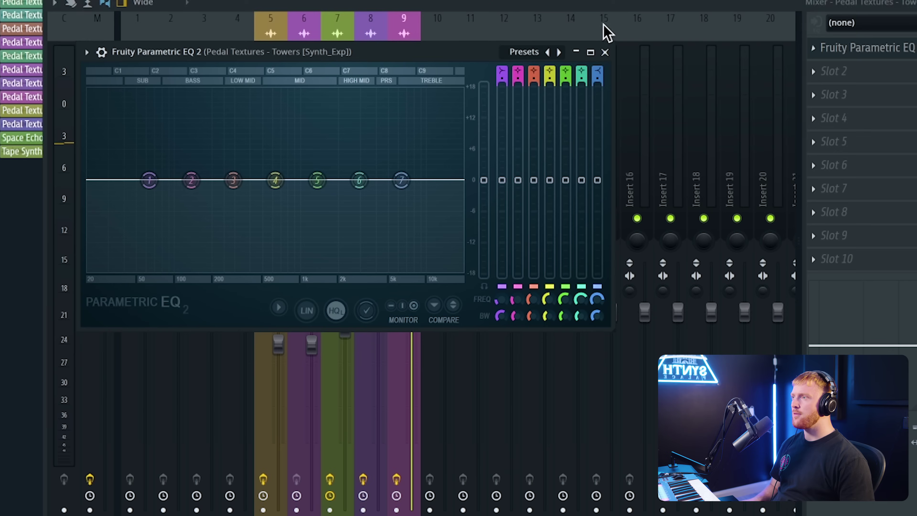
# - Load the next preset in Fruity Parametric EQ 2 for the Pedal Textures - Towers track
pyautogui.click(560, 51)
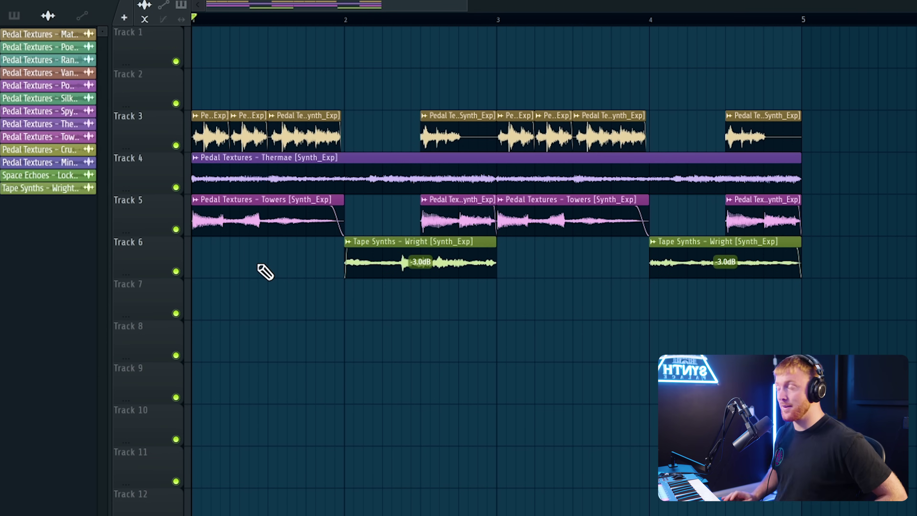
# - Duplicate the four-bar arrangement on Tracks 3 to 6 until it fills 16 bars
pyautogui.scroll(-3, 740, 319)
pyautogui.moveTo(731, 321); pyautogui.dragTo(426, 109)
pyautogui.hotkey('ctrl', 'b')
pyautogui.hotkey('ctrl', 'b')
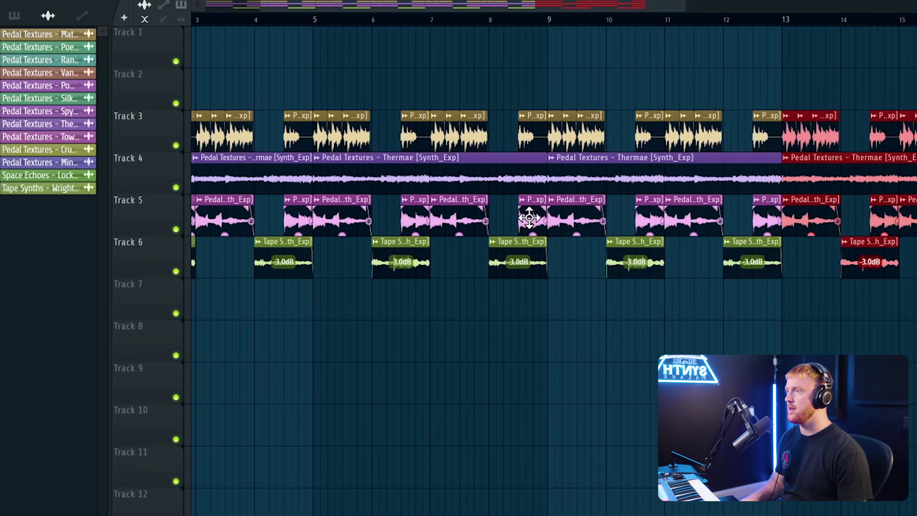
# - Delete all Track 3 clips from bar 9 to the end of the arrangement
pyautogui.click(566, 303)
pyautogui.scroll(-2, 566, 303)
pyautogui.moveTo(573, 106); pyautogui.dragTo(654, 138)
pyautogui.press('Delete')
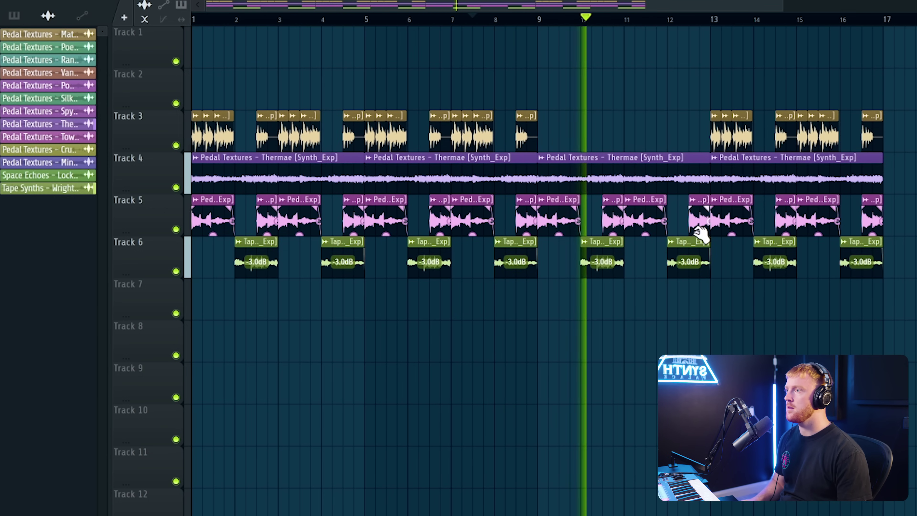
pyautogui.moveTo(706, 106); pyautogui.dragTo(884, 144)
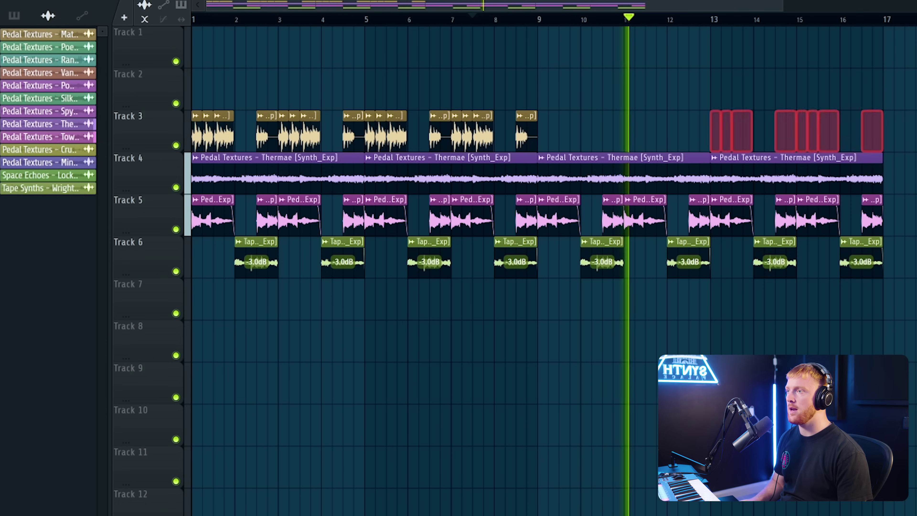
pyautogui.press('Delete')
# - Delete the Tape Synths - Wright clips on Track 6 after bar 13 and before bar 5
pyautogui.moveTo(910, 236); pyautogui.dragTo(757, 283)
pyautogui.press('Delete')
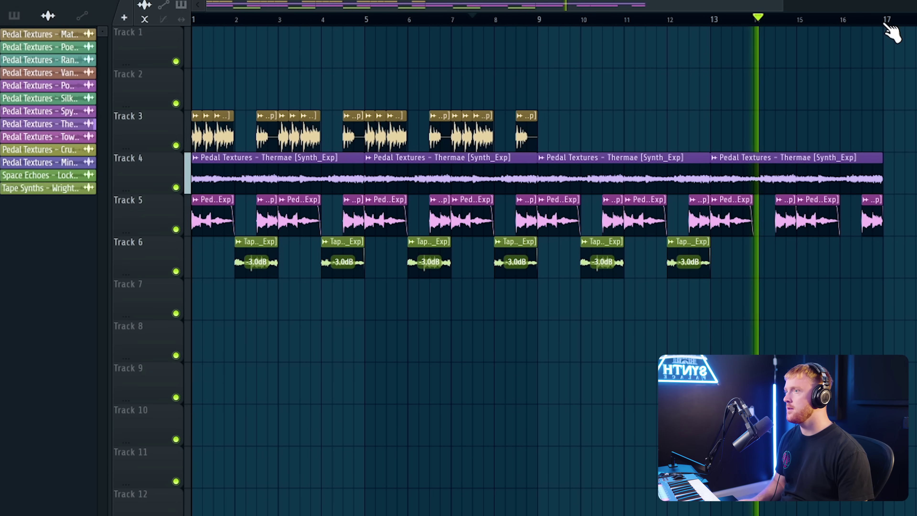
pyautogui.moveTo(383, 307); pyautogui.dragTo(237, 238)
pyautogui.press('Delete')
pyautogui.press('space')
# - Select the full arrangement from bar 1 to bar 17 and render the Master track to a new audio clip
pyautogui.hotkey('ctrl', 'a')
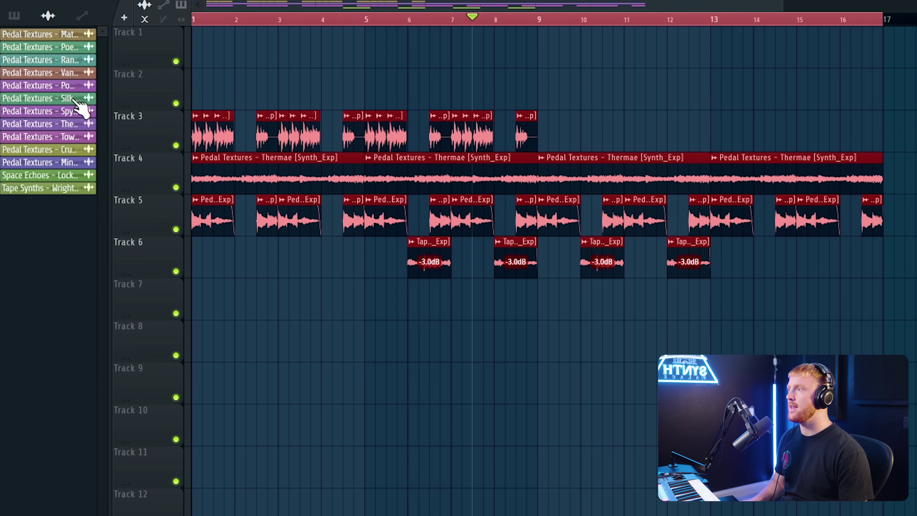
pyautogui.moveTo(357, 91); pyautogui.dragTo(212, 224)
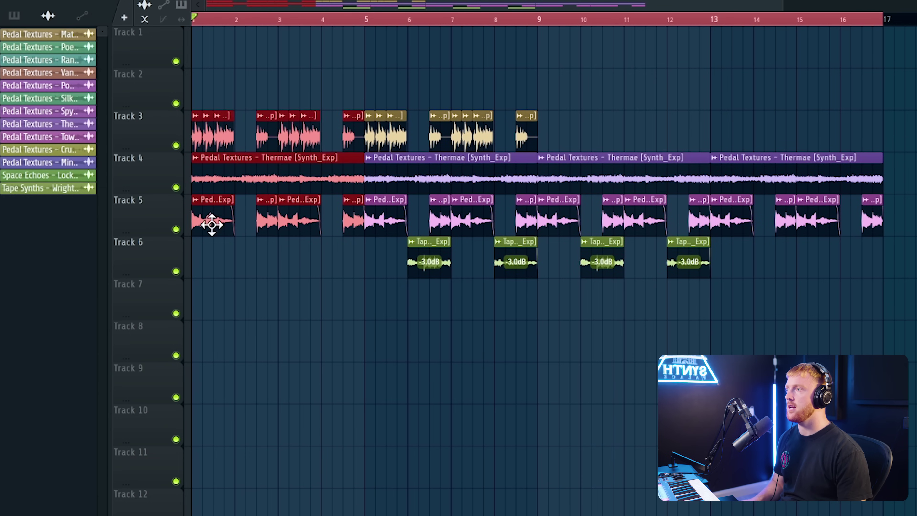
pyautogui.press('Right')
pyautogui.press('Right')
pyautogui.press('Right')
pyautogui.press('Right')
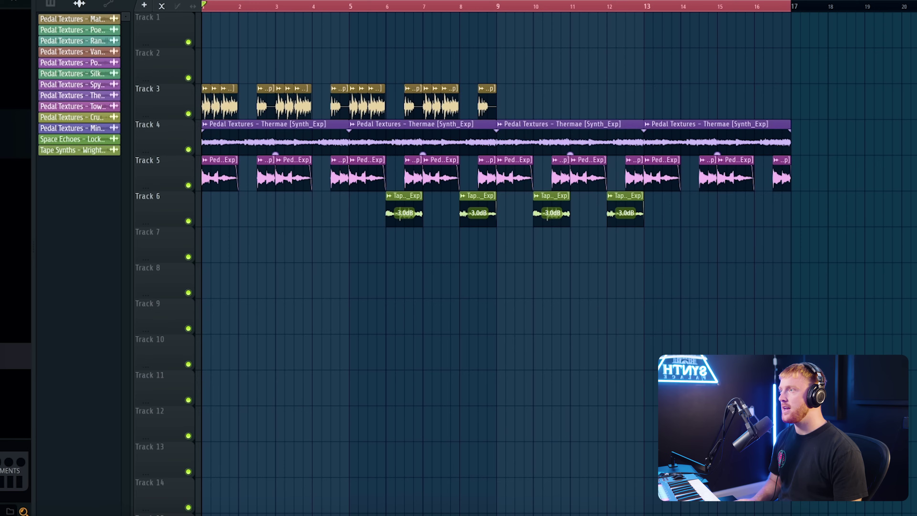
pyautogui.press('F9')
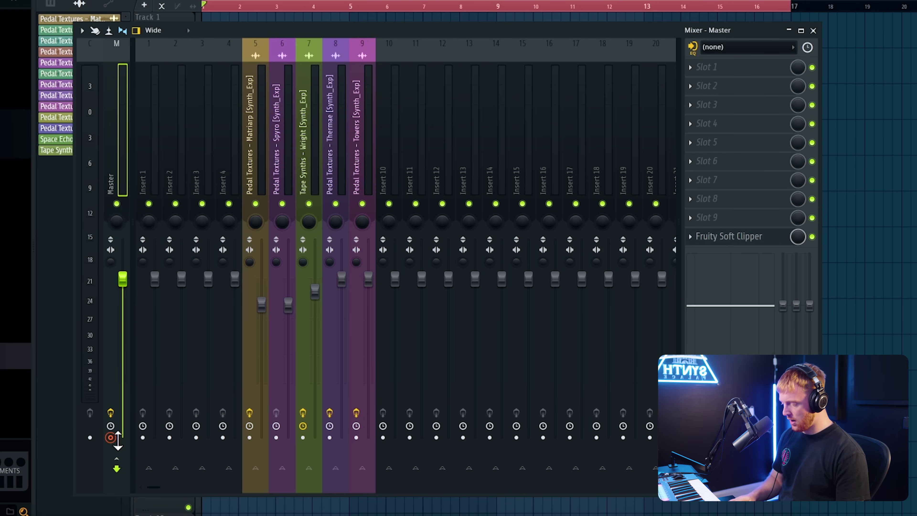
pyautogui.hotkey('ctrl', 'alt', 'r')
pyautogui.click(512, 332)
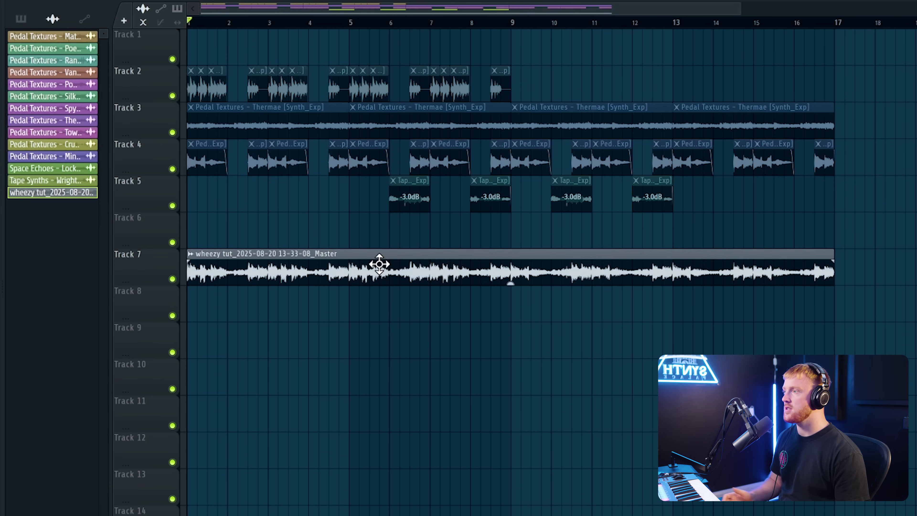
# - Raise the rendered master clip's pitch in its settings, with time stretching in Stretch mode
pyautogui.doubleClick(379, 264)
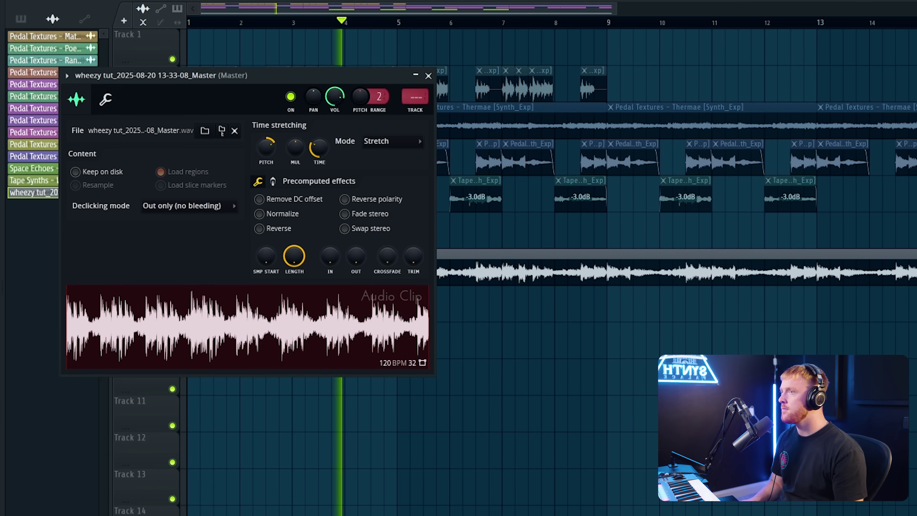
pyautogui.press('Escape')
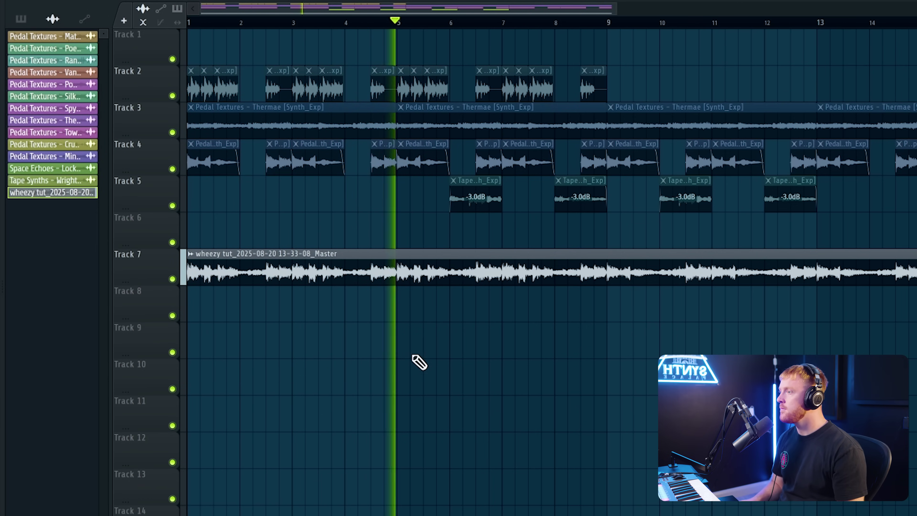
pyautogui.doubleClick(362, 272)
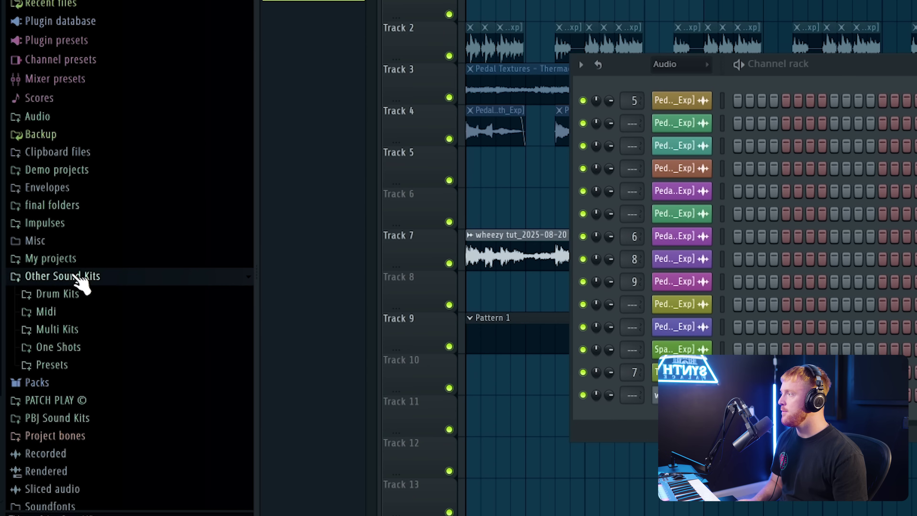
# - Browse the Drum Kits folder in Other Sound Kits and open the Venexxi 3k Drumkit
pyautogui.click(71, 293)
pyautogui.scroll(-6, 67, 311)
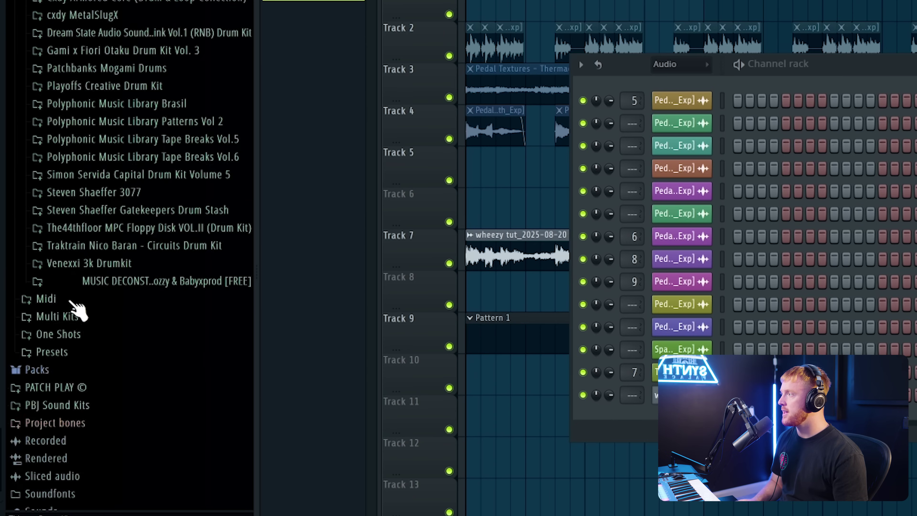
pyautogui.click(95, 182)
pyautogui.scroll(-2, 111, 202)
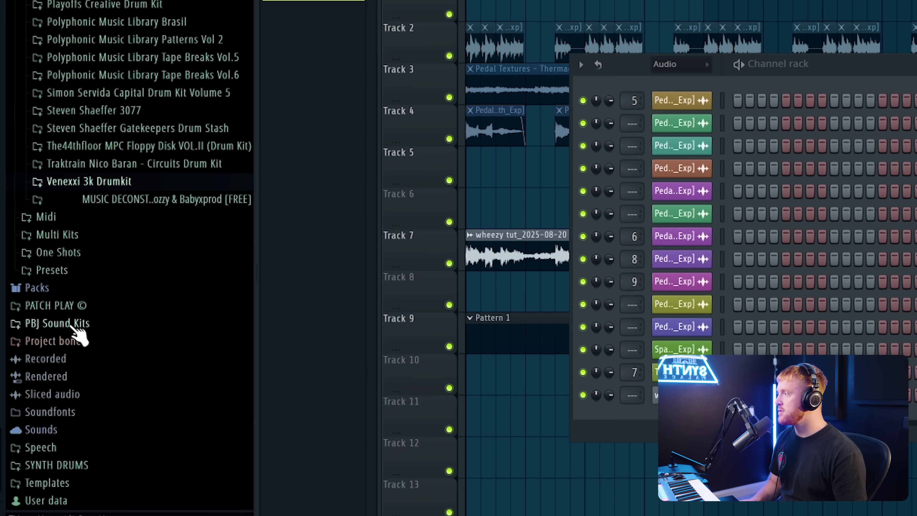
# - Browse the snares of 7 Analog Drums in the SYNTH EXPERIMENTS © kit under PBJ Sound Kits
pyautogui.click(74, 324)
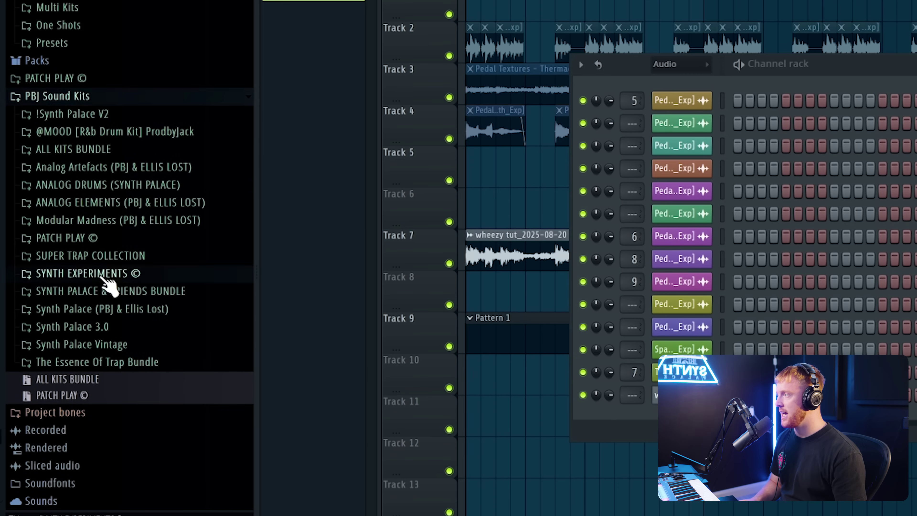
pyautogui.click(102, 276)
pyautogui.click(103, 386)
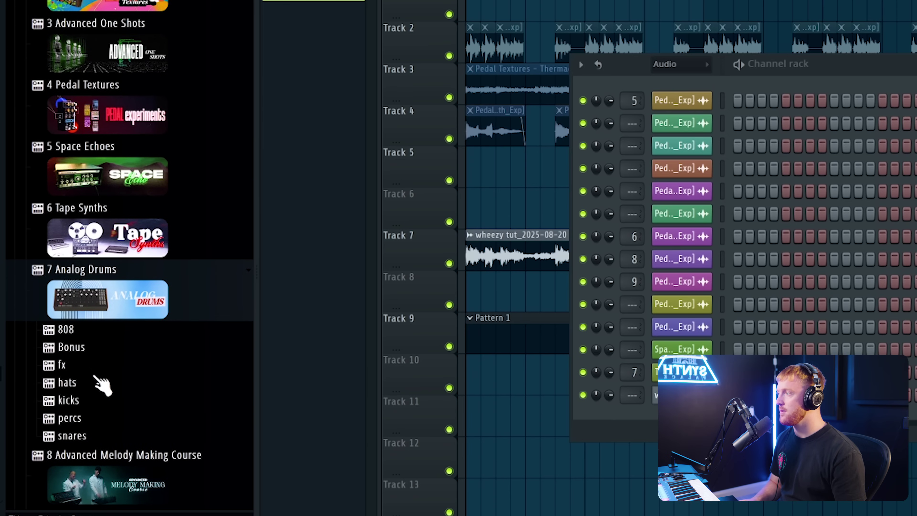
pyautogui.click(72, 436)
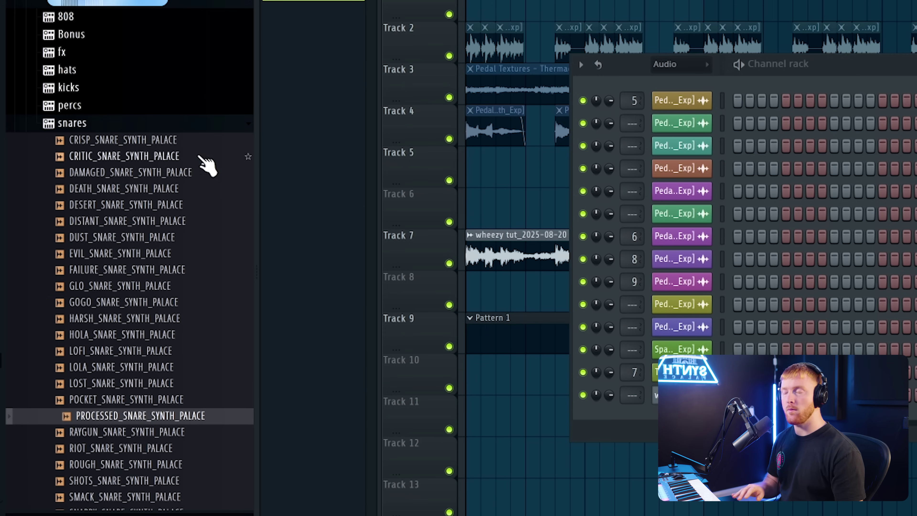
# - Load the slapped snare and ! musthave snare from the Venexxi kit's snares folder into the channel rack
pyautogui.scroll(2, 87, 354)
pyautogui.click(76, 190)
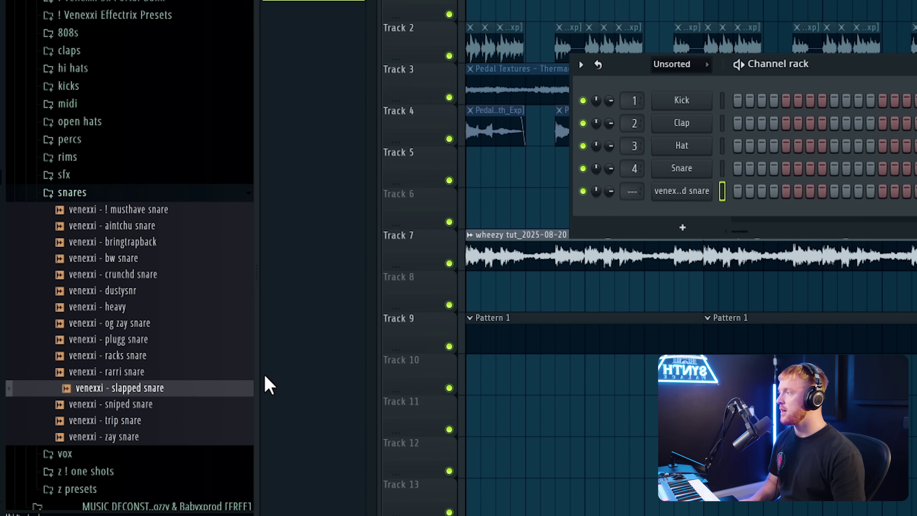
pyautogui.moveTo(142, 419); pyautogui.dragTo(696, 205)
pyautogui.click(686, 195)
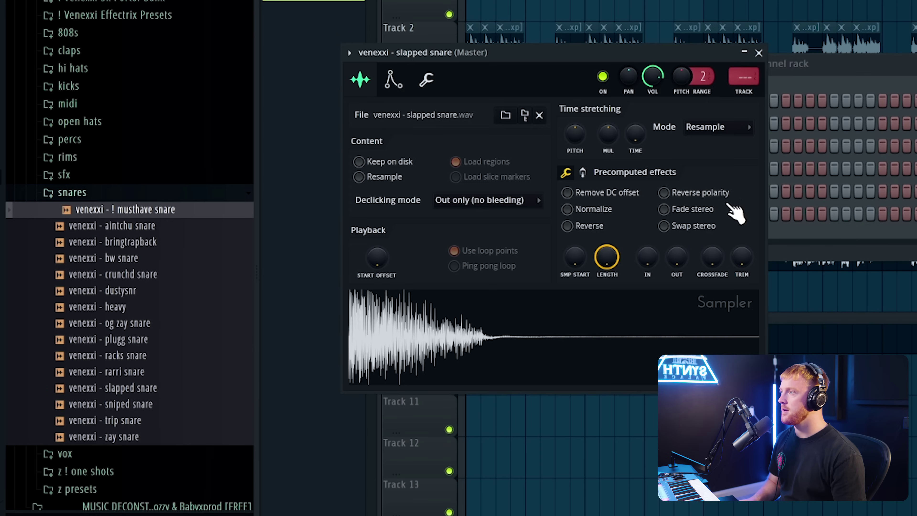
pyautogui.click(759, 54)
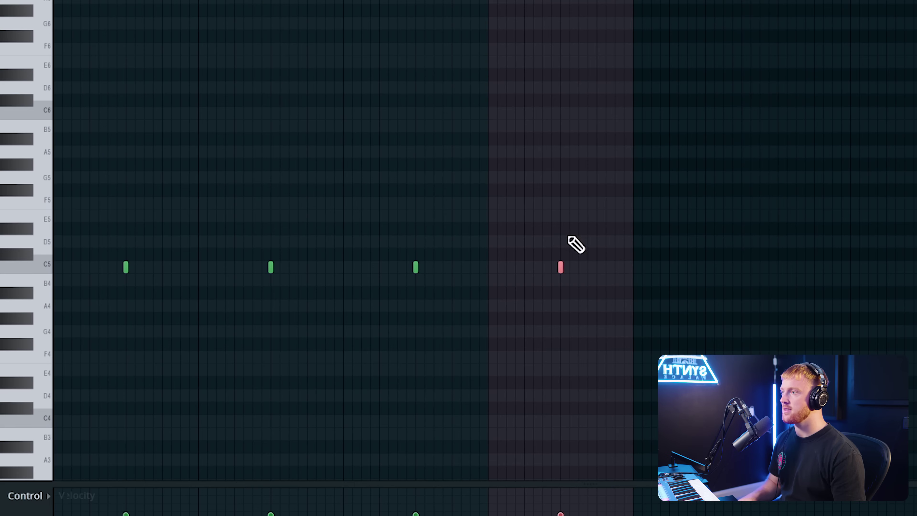
# - Raise the velocity of all four C5 slapped snare notes and play the pattern
pyautogui.moveTo(723, 221); pyautogui.dragTo(121, 356)
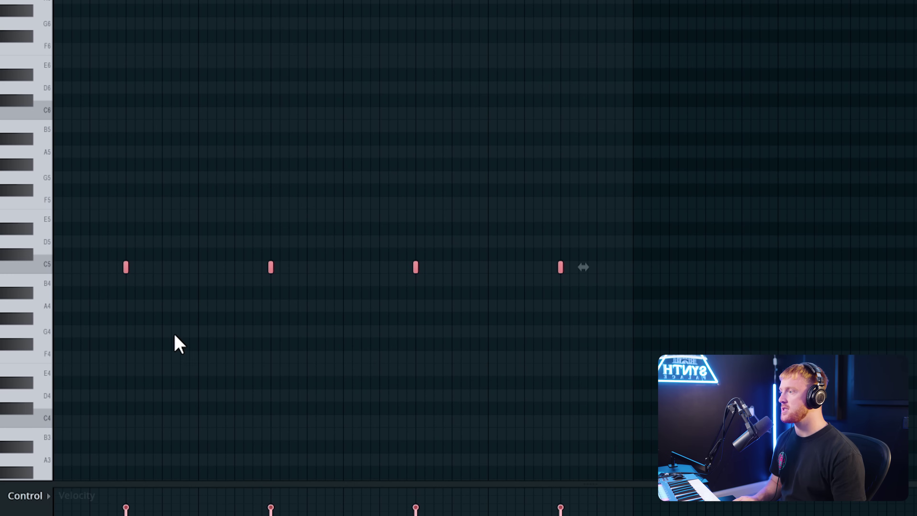
pyautogui.press('space')
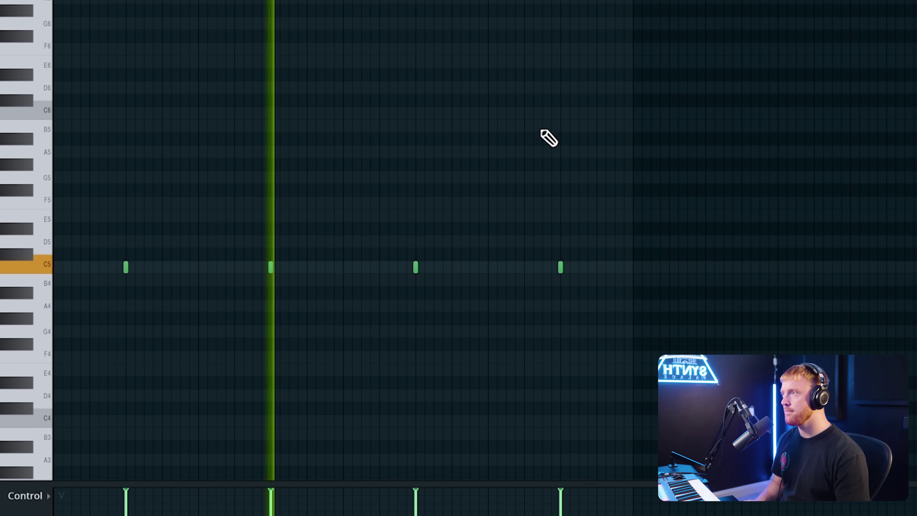
# - Draw short C5 rolls and a single hit for the ! musthave snare around the main snare in bar 1
pyautogui.press('F6')
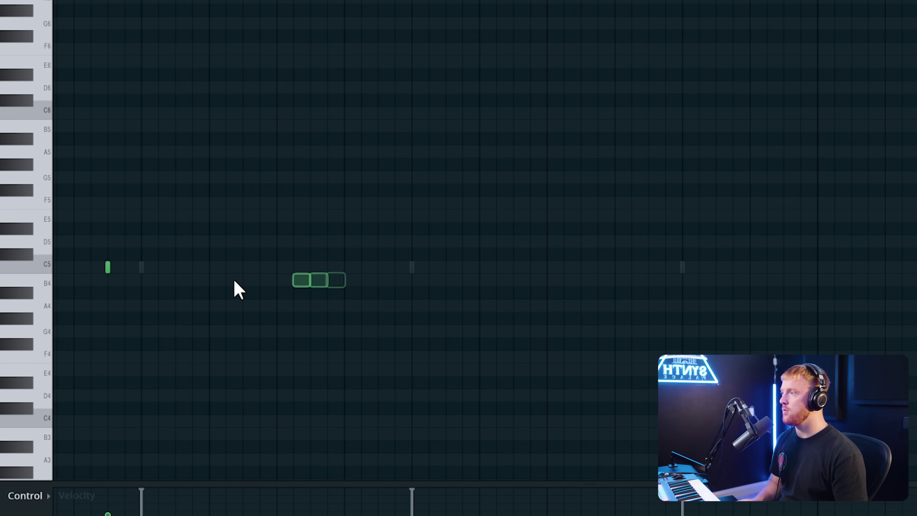
pyautogui.moveTo(216, 267); pyautogui.dragTo(226, 268)
pyautogui.click(245, 267)
pyautogui.click(493, 267)
pyautogui.rightClick(493, 267)
pyautogui.press('space')
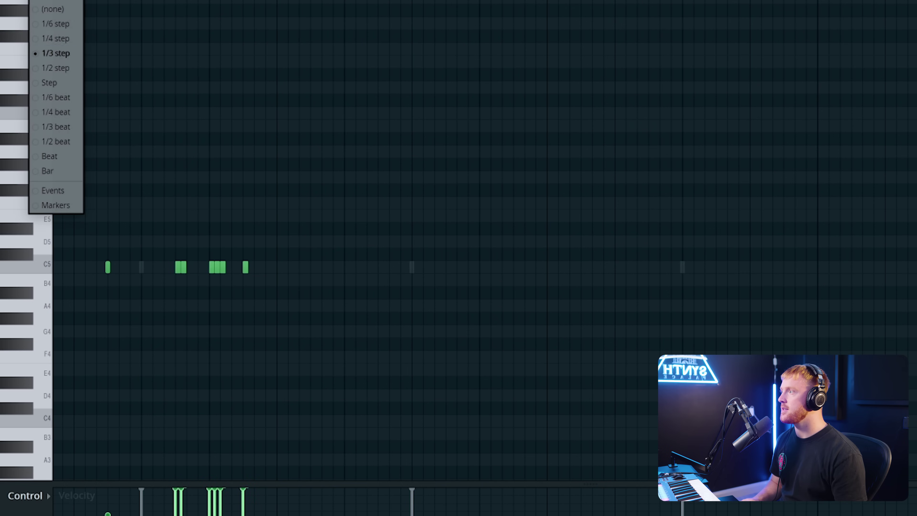
# - Draw a four-note C5 roll with rising velocity in bar 2 at 1/2 step snap, and raise bar 1's rolls to E5 and D5
pyautogui.click(70, 68)
pyautogui.moveTo(484, 268); pyautogui.dragTo(509, 269)
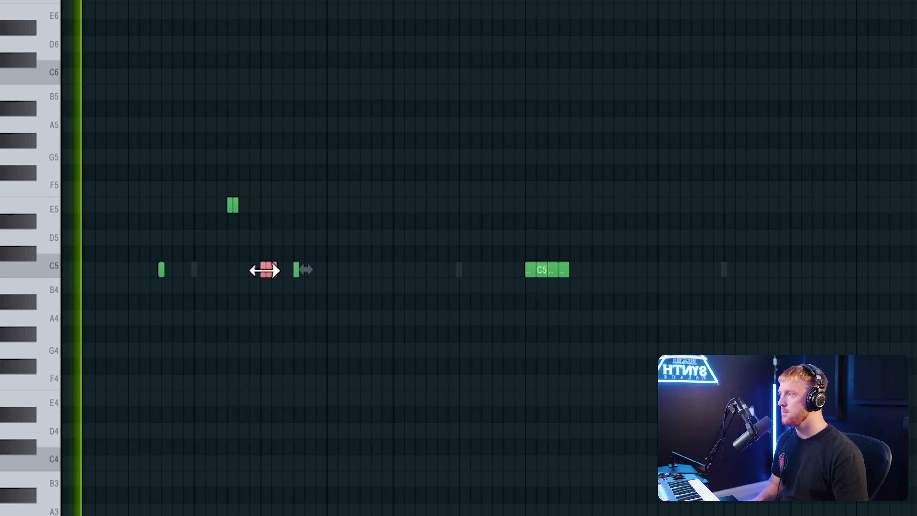
pyautogui.moveTo(264, 268); pyautogui.dragTo(264, 232)
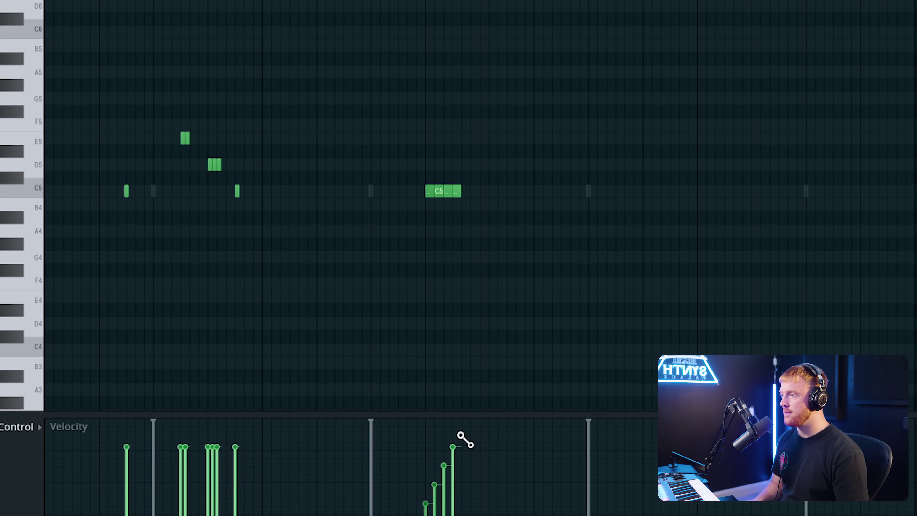
pyautogui.press('space')
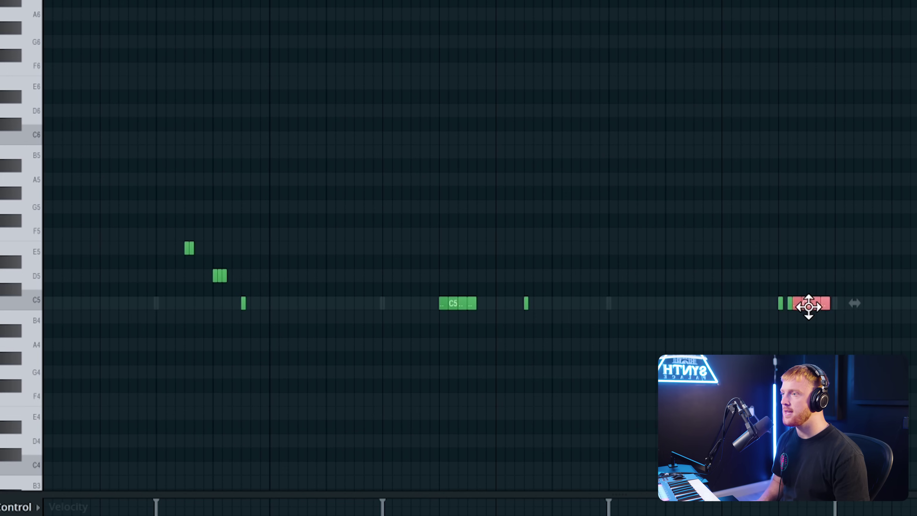
# - Move the copied four-note snare roll to beat 4 of bar 4 and play the pattern
pyautogui.moveTo(808, 307); pyautogui.dragTo(895, 307)
pyautogui.press('space')
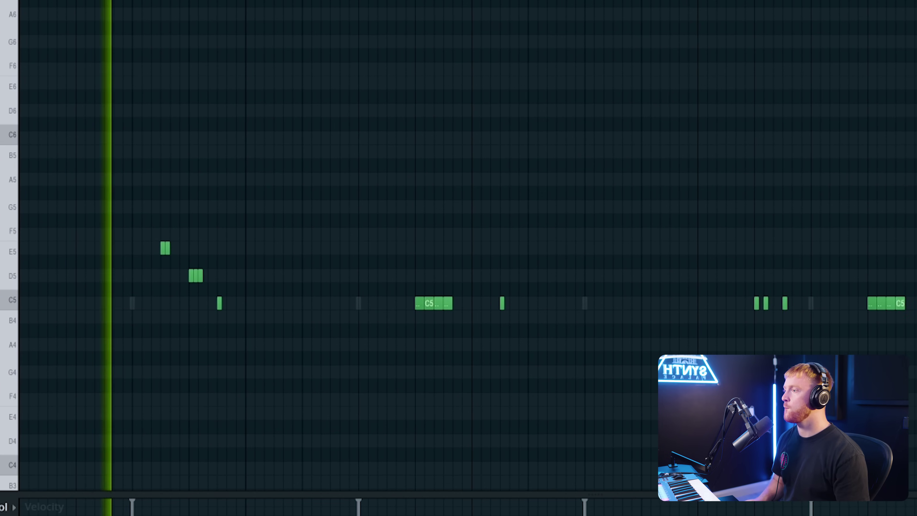
# - Add the venexxi - ! hit 1 hi-hat to the channel rack and fill each 2 steps
pyautogui.scroll(-2, 325, 253)
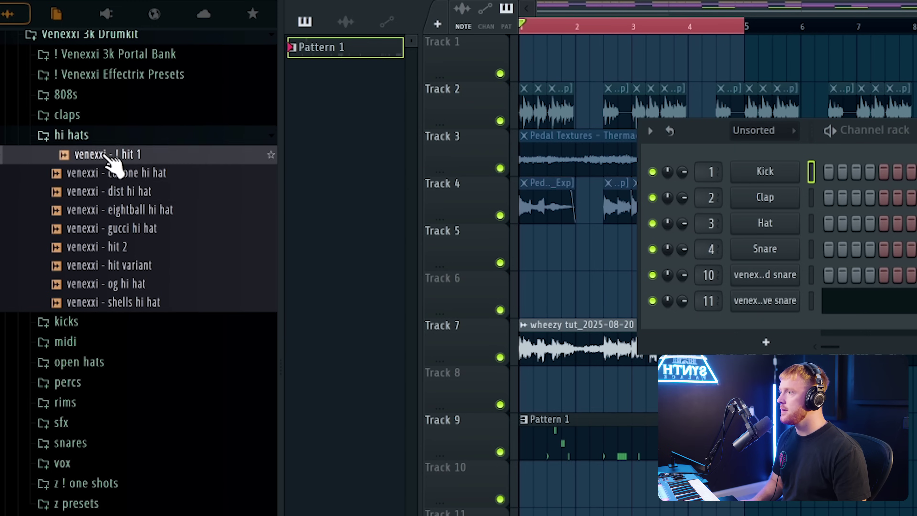
pyautogui.moveTo(807, 341); pyautogui.dragTo(792, 343)
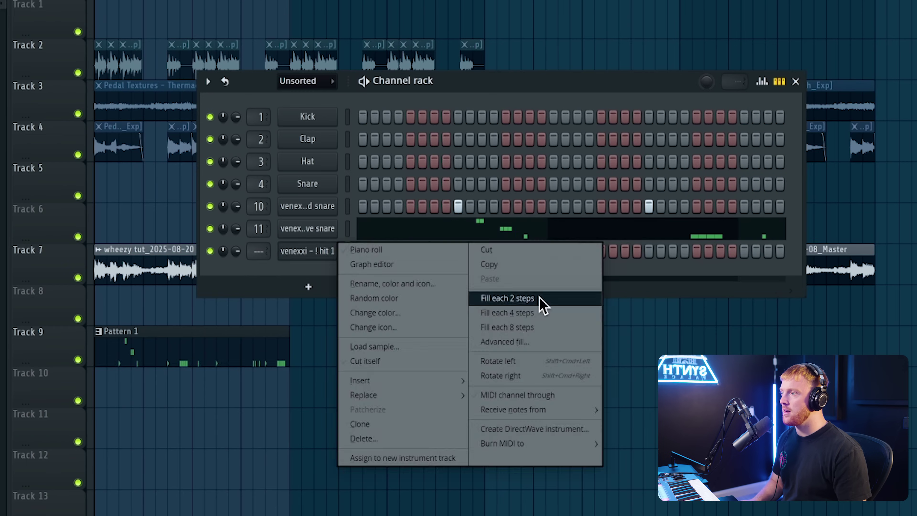
pyautogui.click(538, 300)
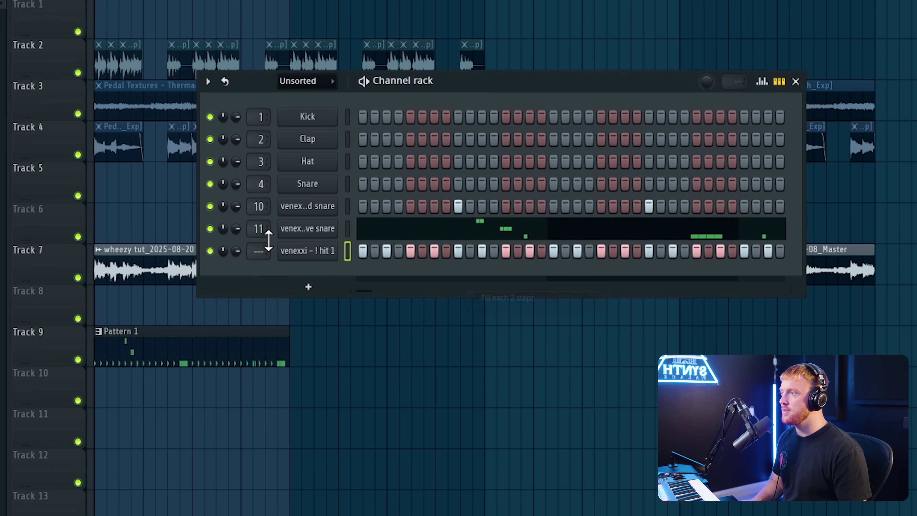
# - Delete the hi-hat note just before the bar 1 snare in the piano roll and play the pattern
pyautogui.rightClick(314, 255)
pyautogui.click(325, 249)
pyautogui.rightClick(137, 261)
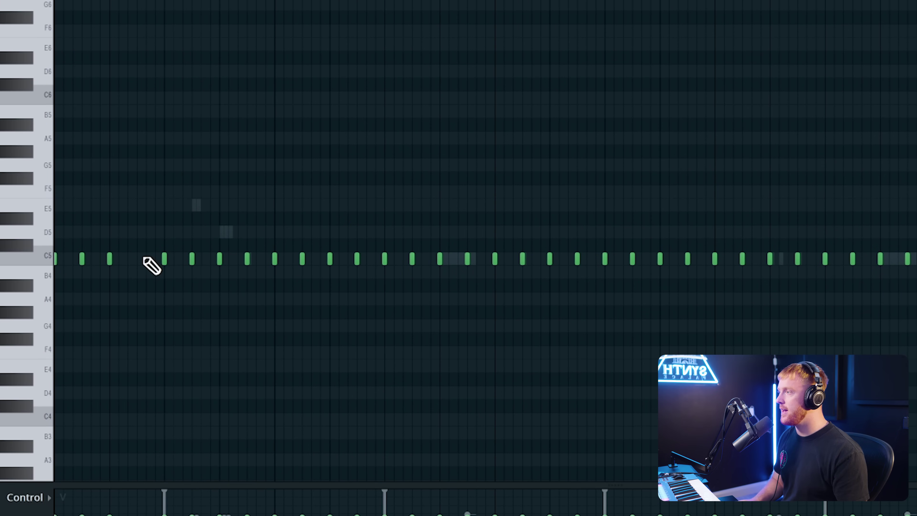
pyautogui.click(142, 259)
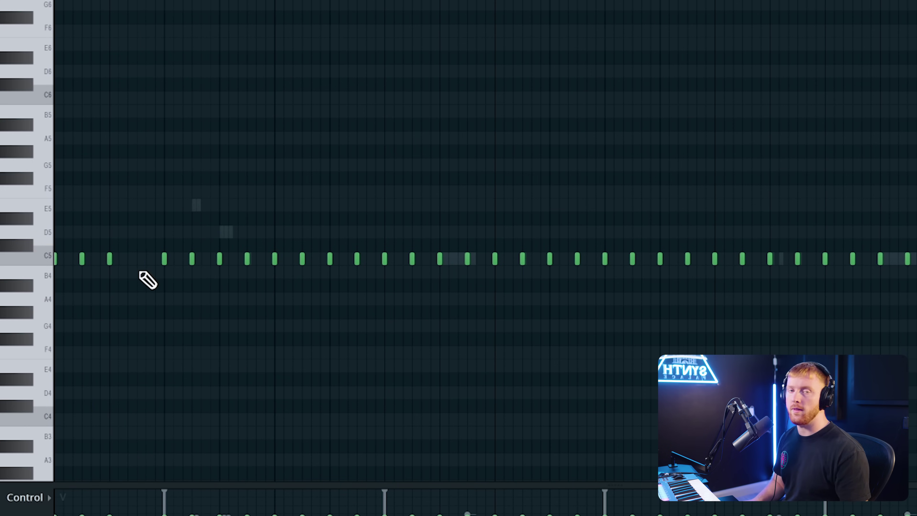
pyautogui.press('space')
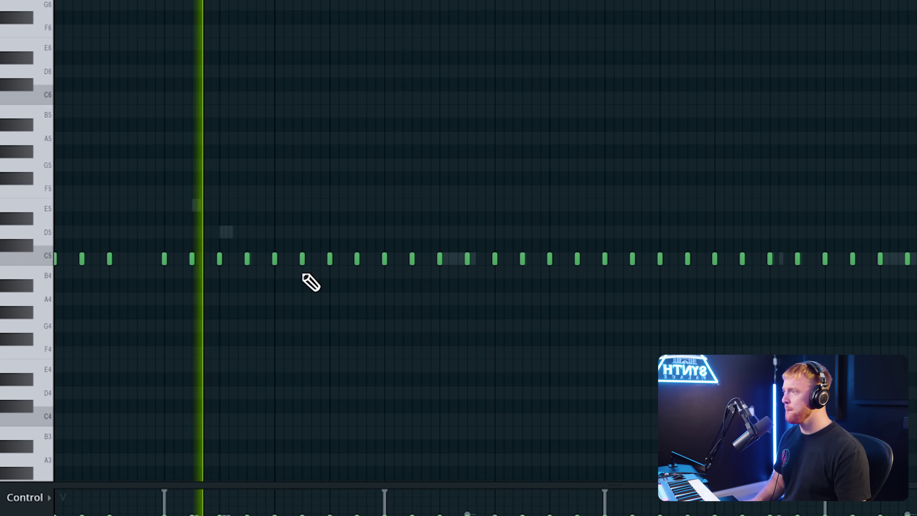
# - Delete the hi-hat note before the second snare and chop the lengthened note at beat 2 of bar 2 into a roll
pyautogui.rightClick(357, 260)
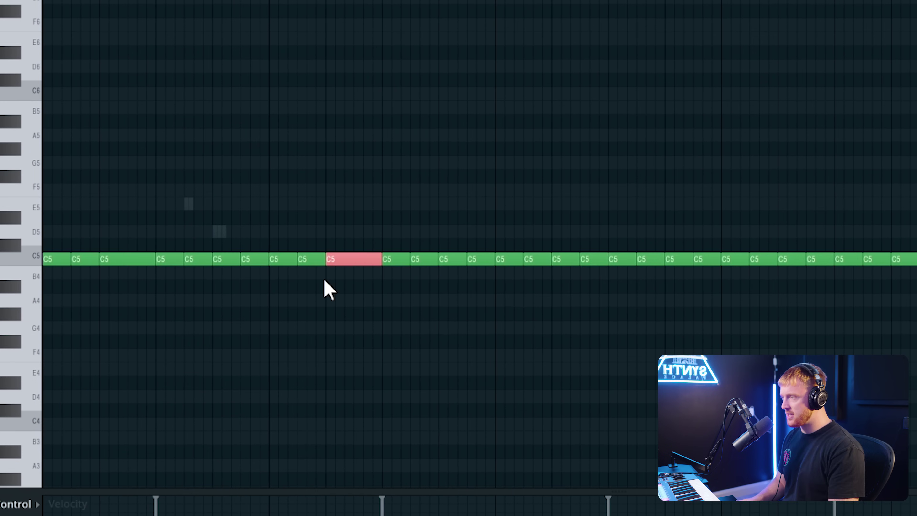
pyautogui.hotkey('alt', 'u')
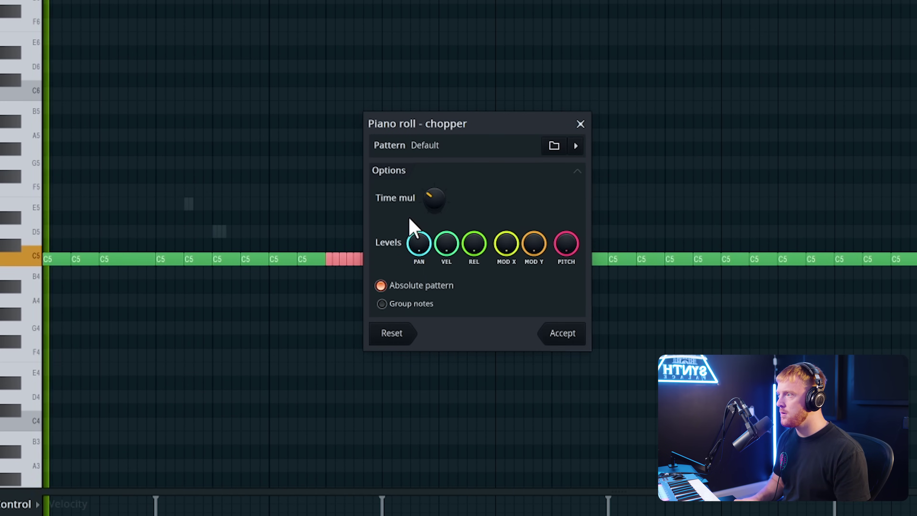
pyautogui.click(563, 333)
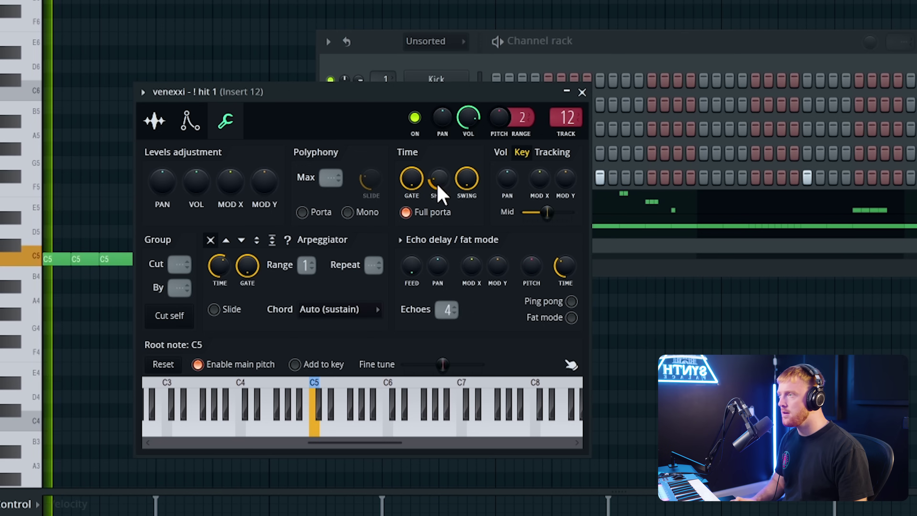
pyautogui.click(582, 92)
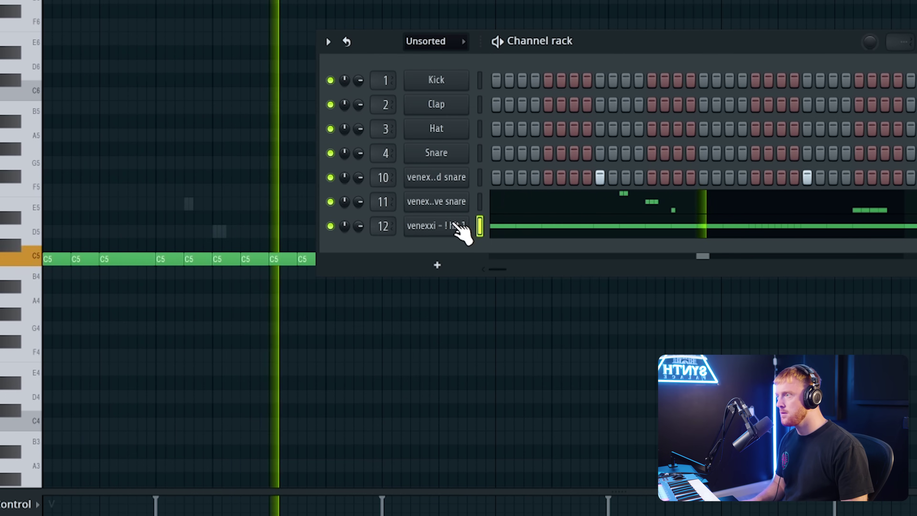
pyautogui.rightClick(466, 225)
pyautogui.click(483, 225)
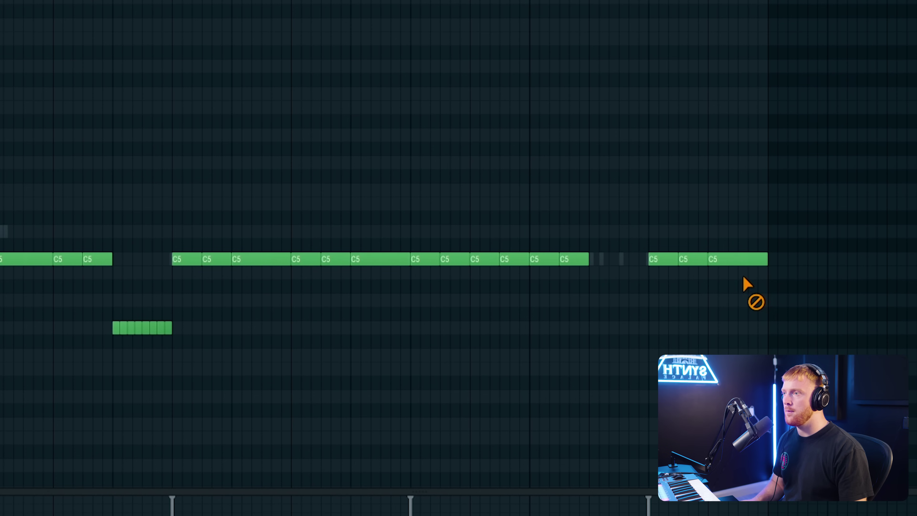
# - Chop the last hi-hat note of bar 4 into a fast roll and lower the roll to E4
pyautogui.hotkey('alt', 'u')
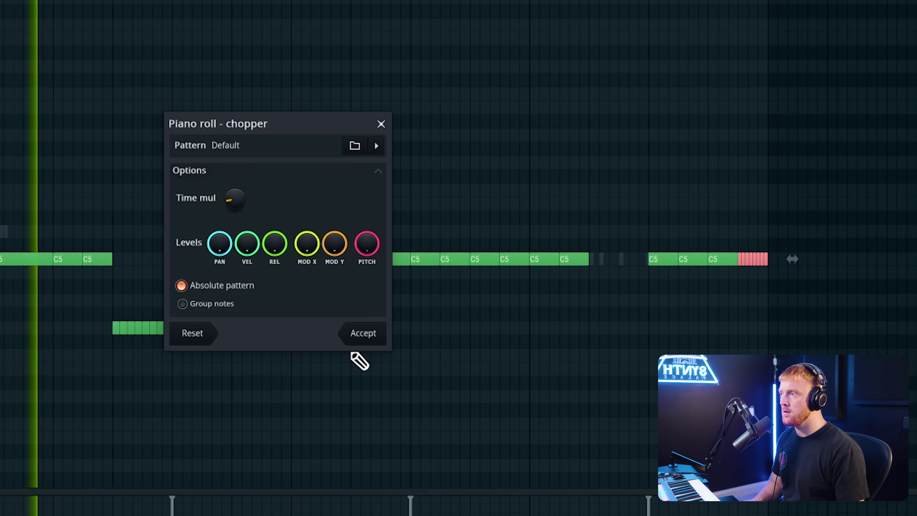
pyautogui.click(362, 333)
pyautogui.moveTo(772, 269); pyautogui.dragTo(739, 254)
pyautogui.press('Down')
pyautogui.press('Down')
pyautogui.press('Down')
pyautogui.press('Down')
pyautogui.press('Down')
pyautogui.press('Down')
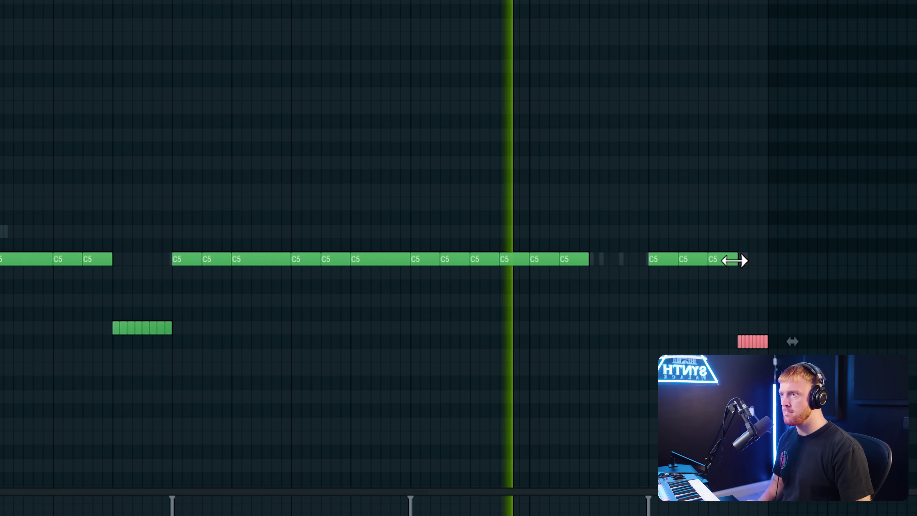
pyautogui.press('Down')
pyautogui.press('Down')
pyautogui.click(814, 309)
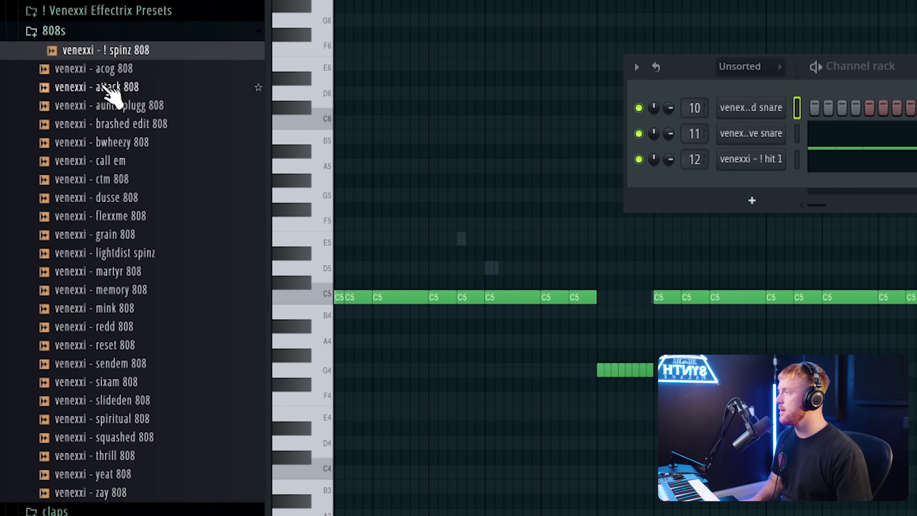
# - Audition several 808 samples and add venexxi - zay 808 to the channel rack
pyautogui.click(138, 362)
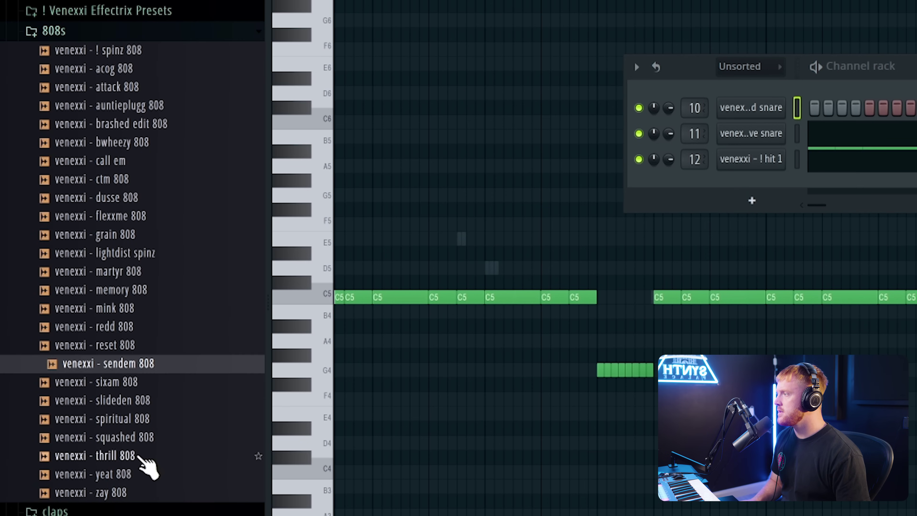
pyautogui.click(119, 492)
pyautogui.click(116, 52)
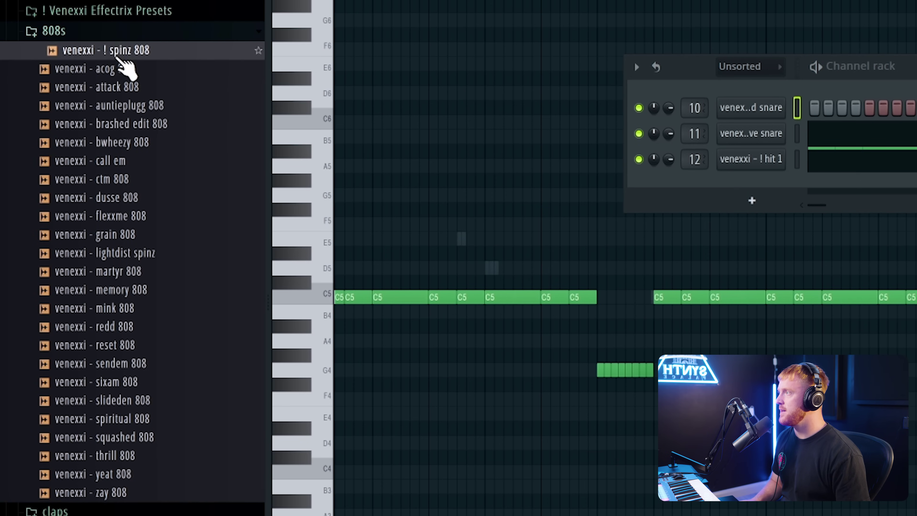
pyautogui.moveTo(115, 498); pyautogui.dragTo(798, 189)
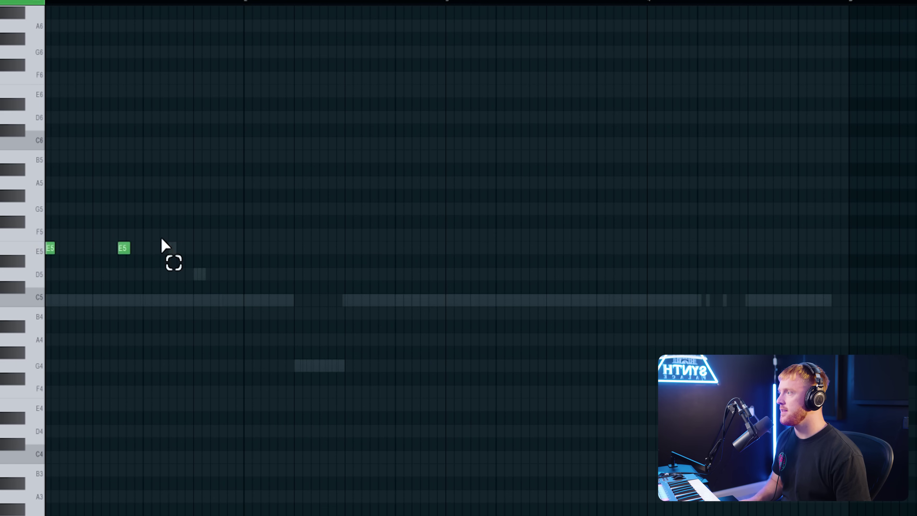
# - Program the 808 pattern with E5 notes across bars 1 to 3 and B4 notes on beat 4 of bars 2 and 4
pyautogui.hotkey('ctrl', 'a')
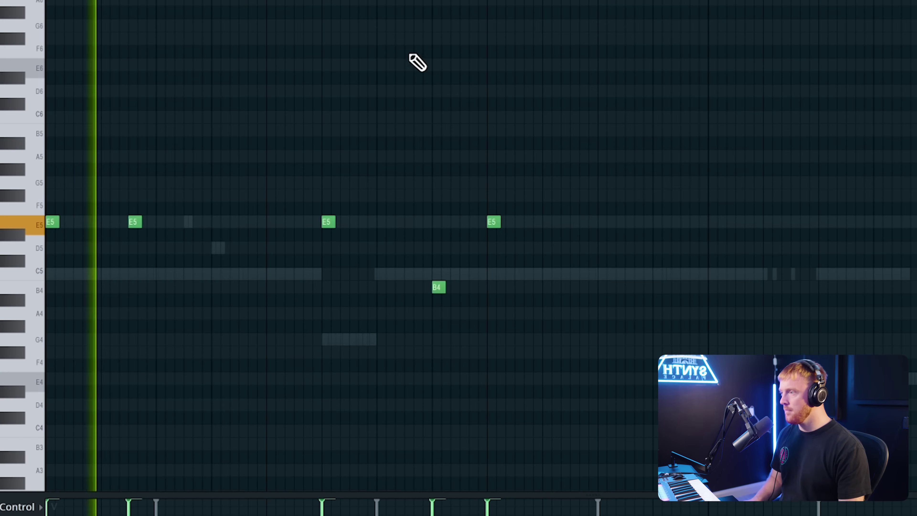
pyautogui.rightClick(494, 221)
pyautogui.hotkey('ctrl', 'v')
# - Delete the rendered master clips from Track 7 and unmute the melody loops on Tracks 2 to 5
pyautogui.press('F5')
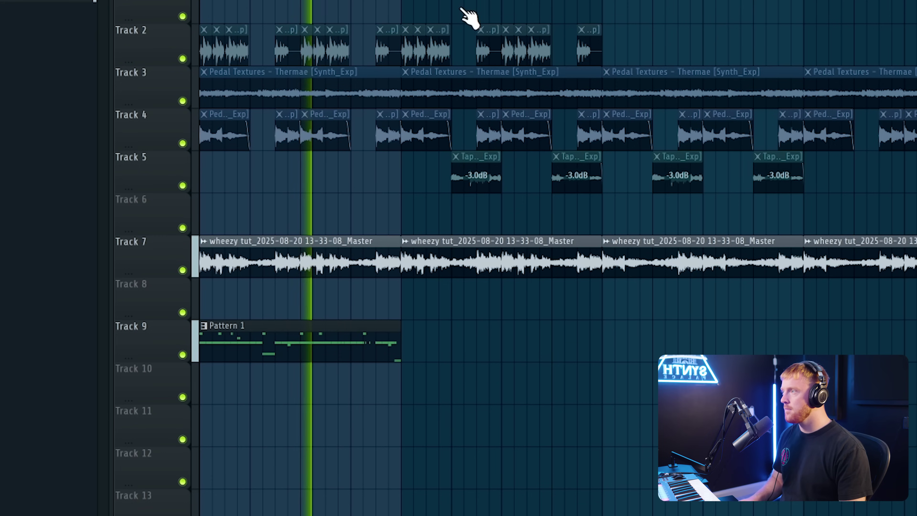
pyautogui.scroll(3, 167, 266)
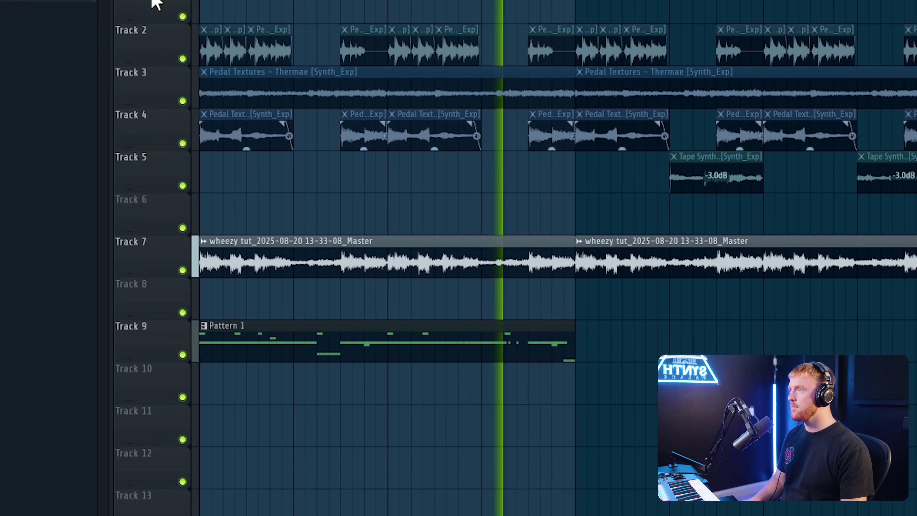
pyautogui.rightClick(453, 278)
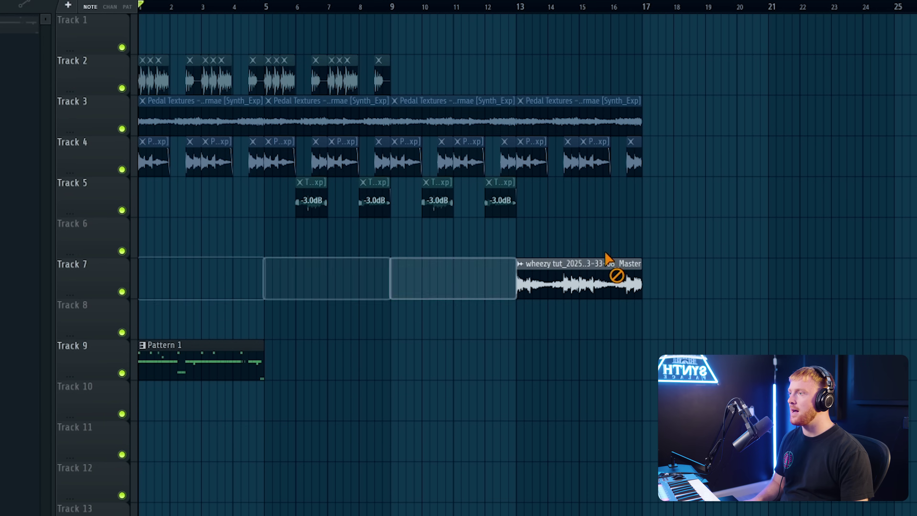
pyautogui.rightClick(591, 269)
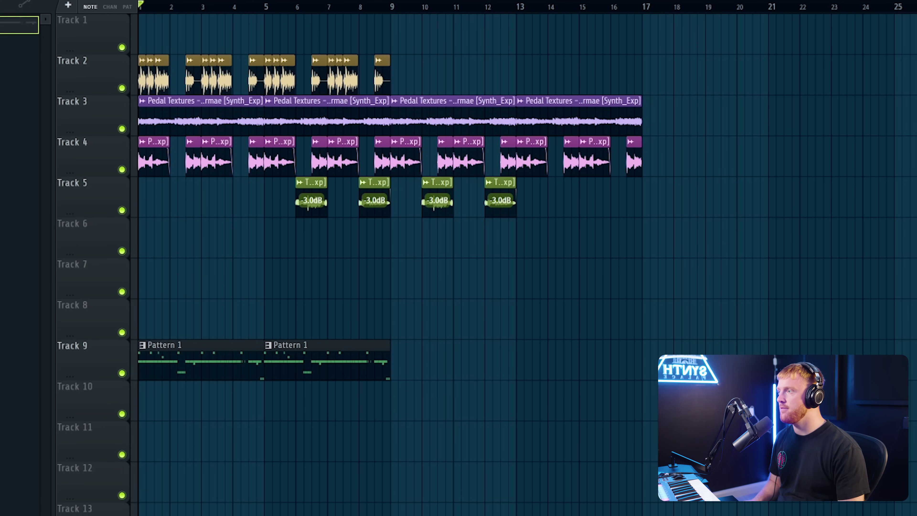
pyautogui.press('F6')
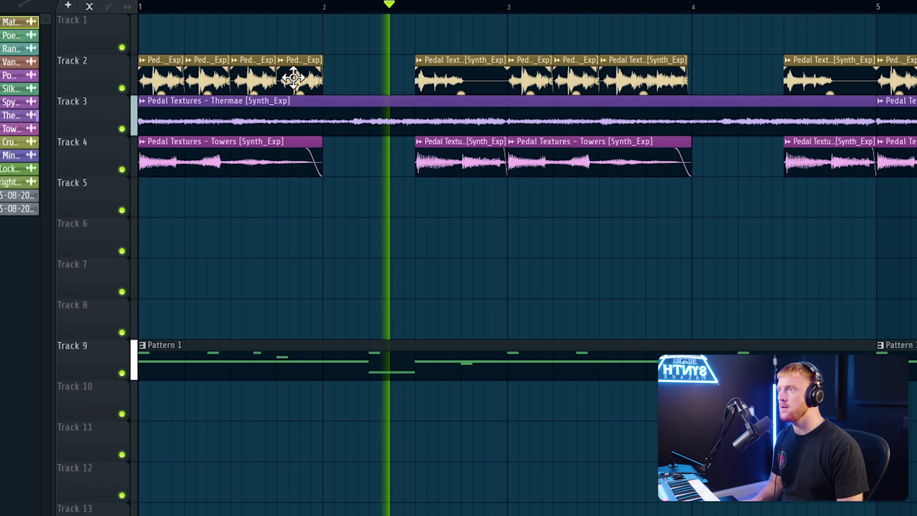
# - Remove the beat 4 chops from the Track 2 loop in bars 1, 3, 5 and 7
pyautogui.rightClick(293, 78)
pyautogui.scroll(-2, 399, 65)
pyautogui.rightClick(530, 68)
pyautogui.click(516, 60)
pyautogui.scroll(-3, 515, 53)
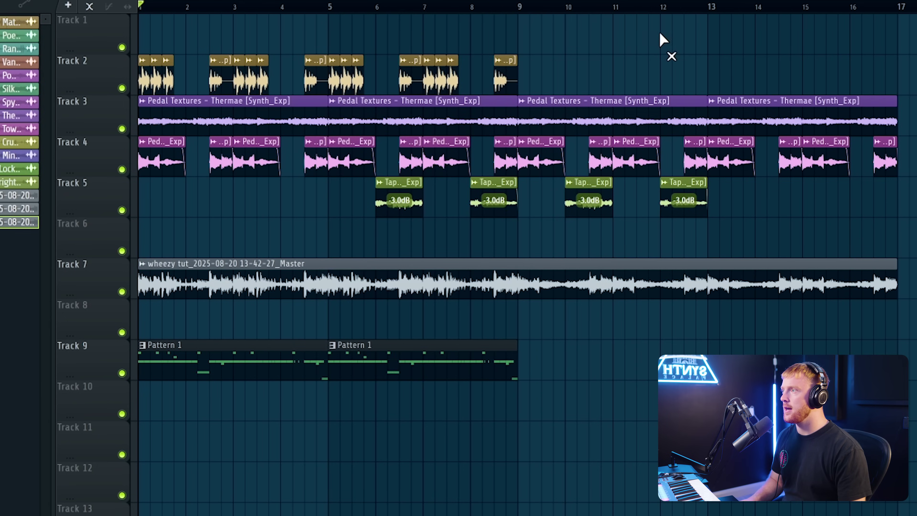
# - Mute the source loop clips on Tracks 2 to 5 and copy the two Pattern 1 clips to bar 17
pyautogui.moveTo(661, 37); pyautogui.dragTo(650, 181)
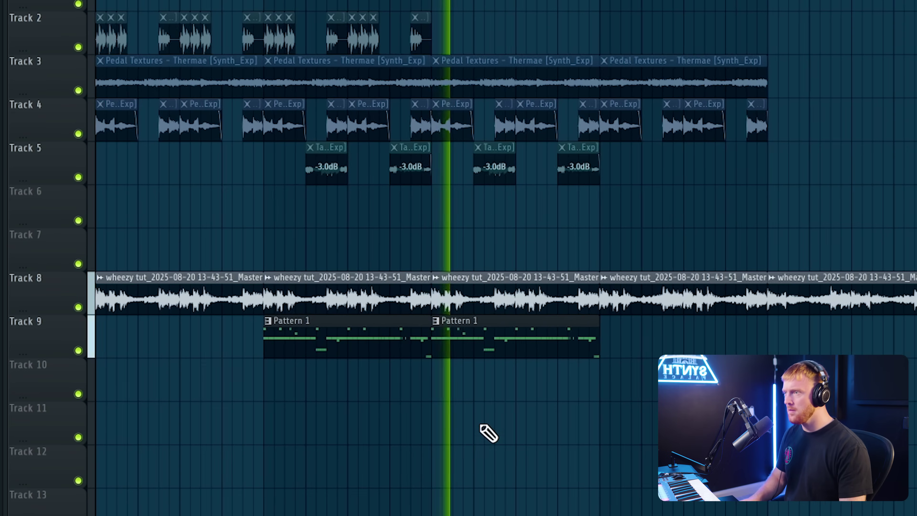
pyautogui.scroll(-2, 483, 430)
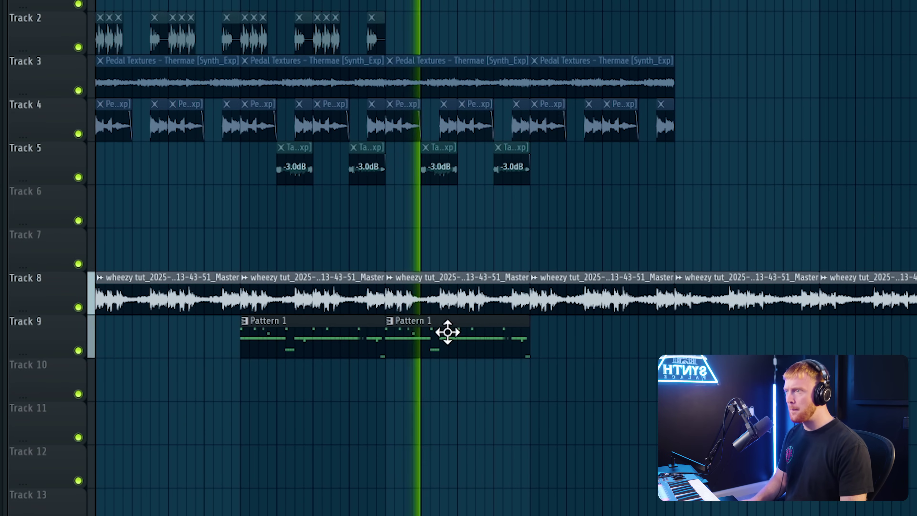
pyautogui.scroll(1, 797, 397)
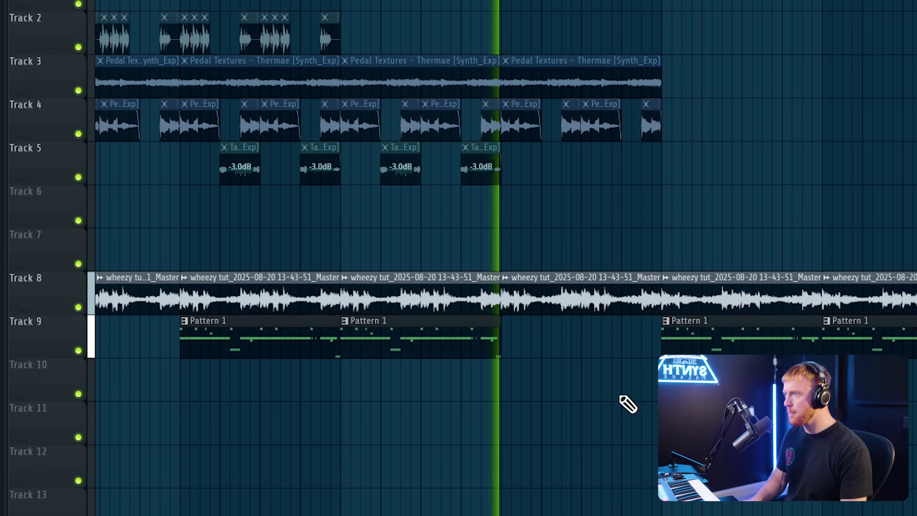
# - Play through the arrangement and extend Track 8's rendered melody past bar 25, with the fuller loop sections at bars 17 to 24
pyautogui.scroll(4, 560, 387)
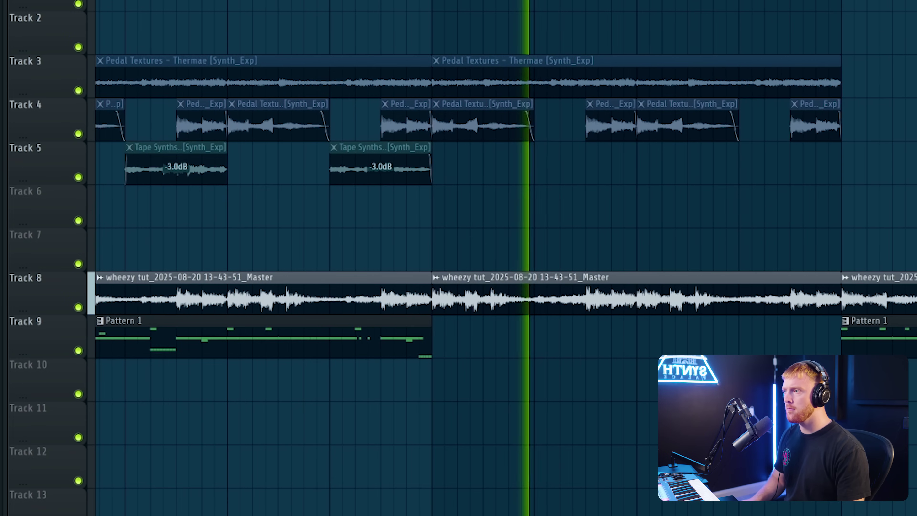
pyautogui.scroll(-3, 584, 343)
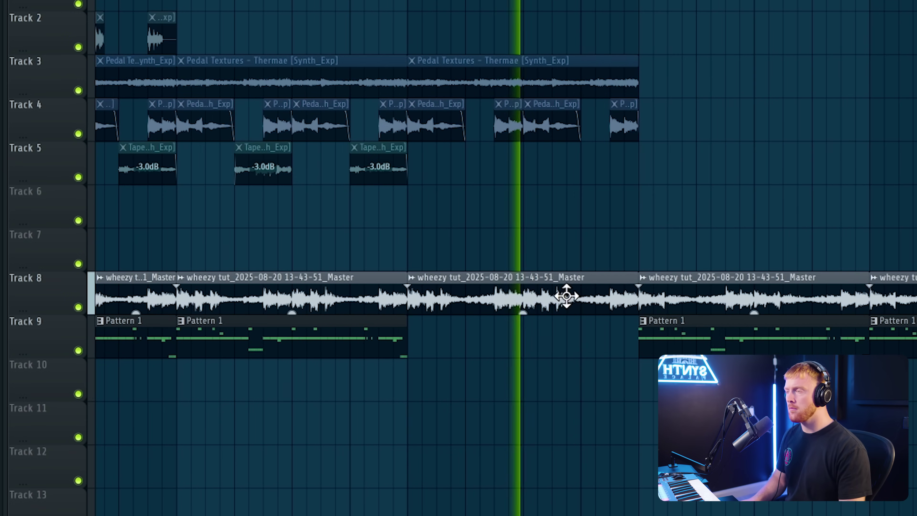
pyautogui.scroll(-1, 596, 325)
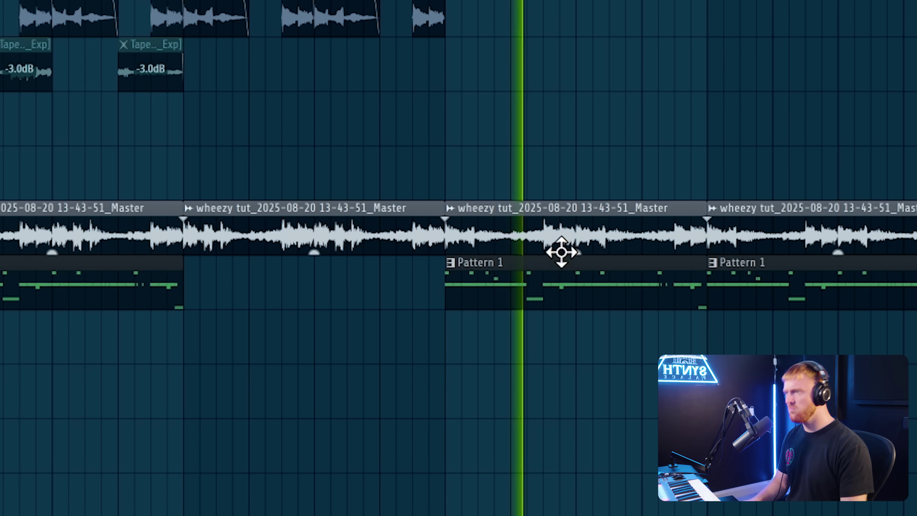
pyautogui.scroll(-1, 528, 229)
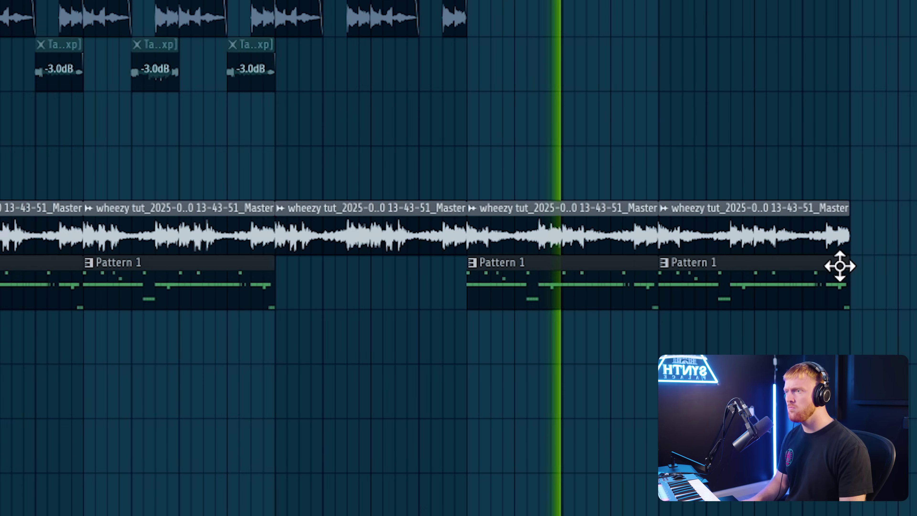
pyautogui.doubleClick(837, 253)
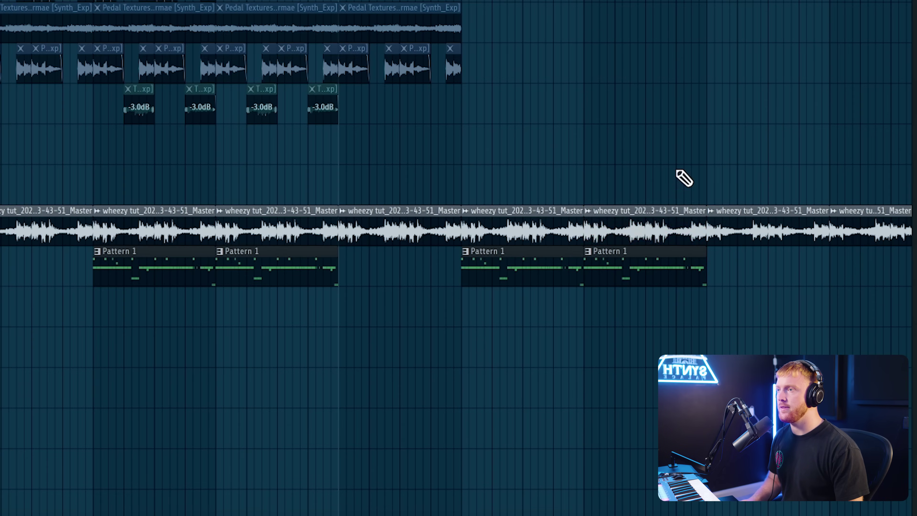
# - Add ValhallaVintageVerb to the rendered melody's mixer track and reduce the reverb mix
pyautogui.scroll(-1, 794, 187)
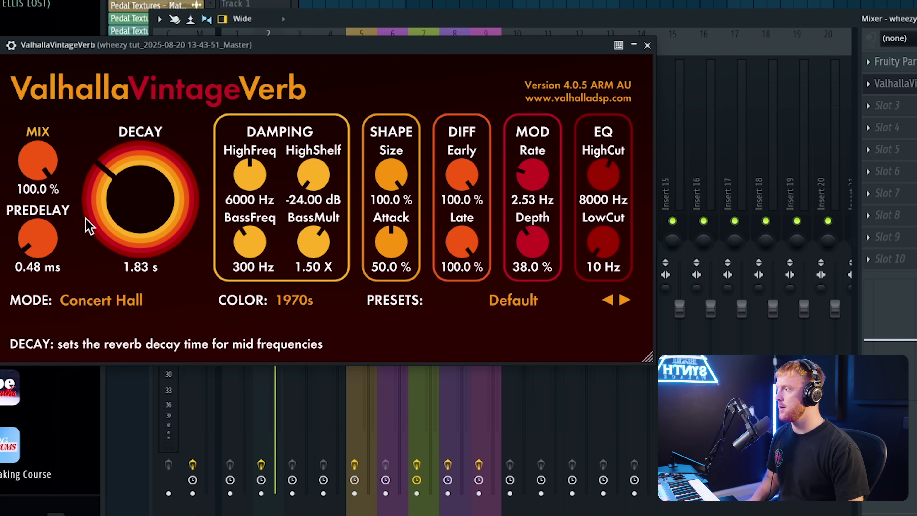
pyautogui.moveTo(41, 169); pyautogui.dragTo(40, 285)
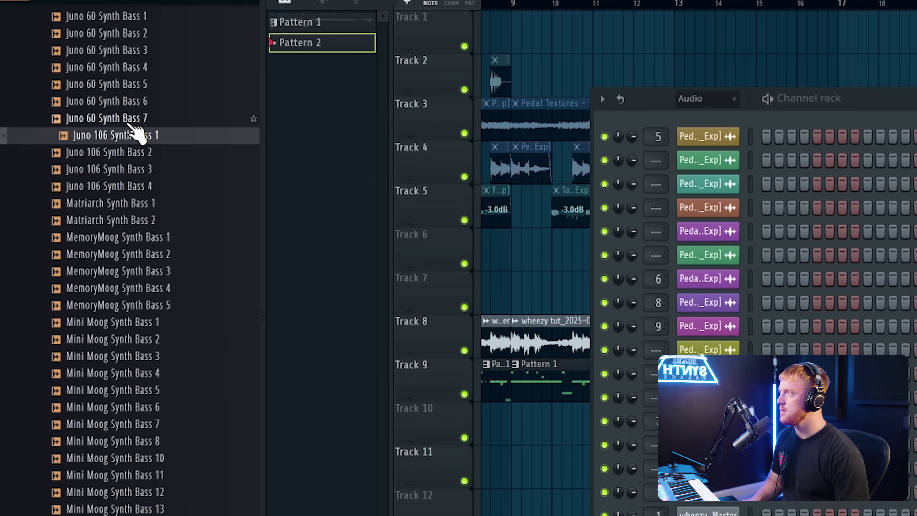
# - Add Juno 106 Synth Bass 1 to the channel rack and draw a four-bar E5, A5, E5, D5 bassline in Pattern 2
pyautogui.moveTo(121, 142); pyautogui.dragTo(629, 506)
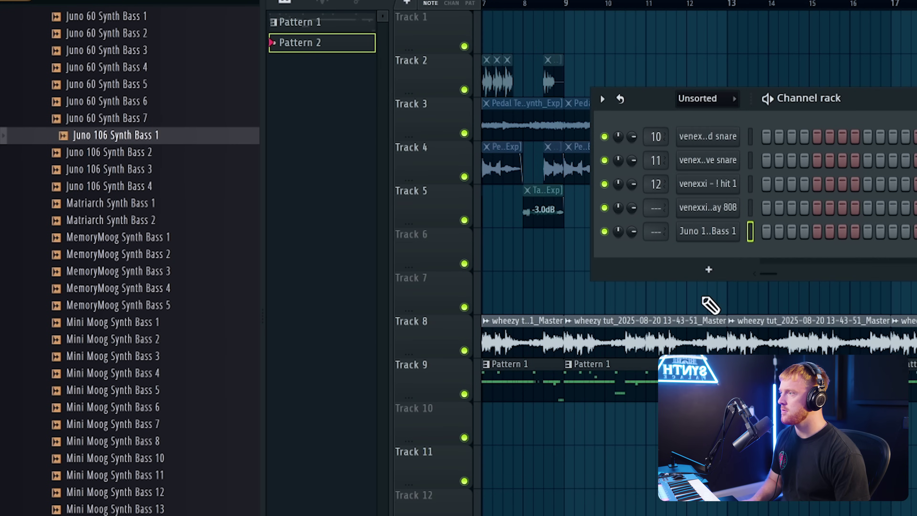
pyautogui.click(708, 230)
pyautogui.click(230, 114)
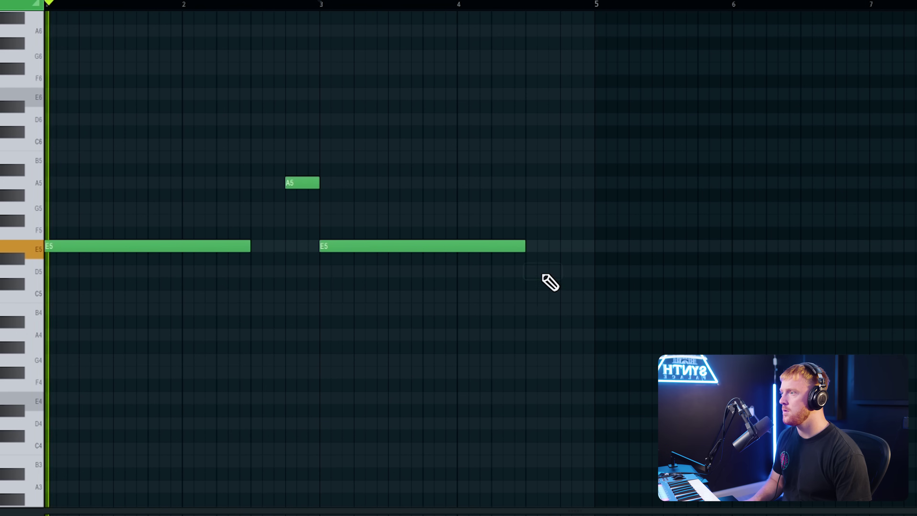
pyautogui.click(536, 271)
pyautogui.moveTo(553, 273); pyautogui.dragTo(573, 272)
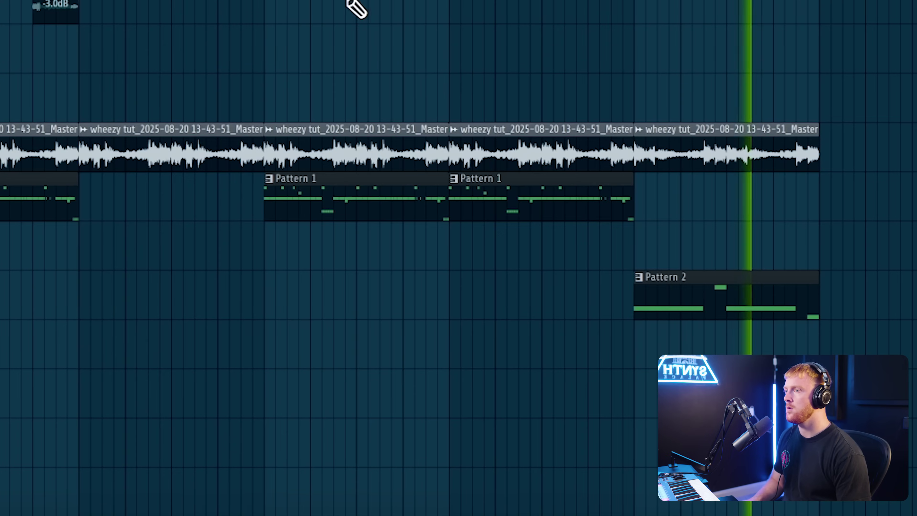
# - Repeat the bassline over bars 5 to 8 with added G5, A5 and F#5 notes, shortening the F#5 to end at the final D5
pyautogui.scroll(3, 727, 147)
pyautogui.moveTo(798, 78); pyautogui.dragTo(618, 307)
pyautogui.hotkey('ctrl', 'b')
pyautogui.scroll(-2, 375, 341)
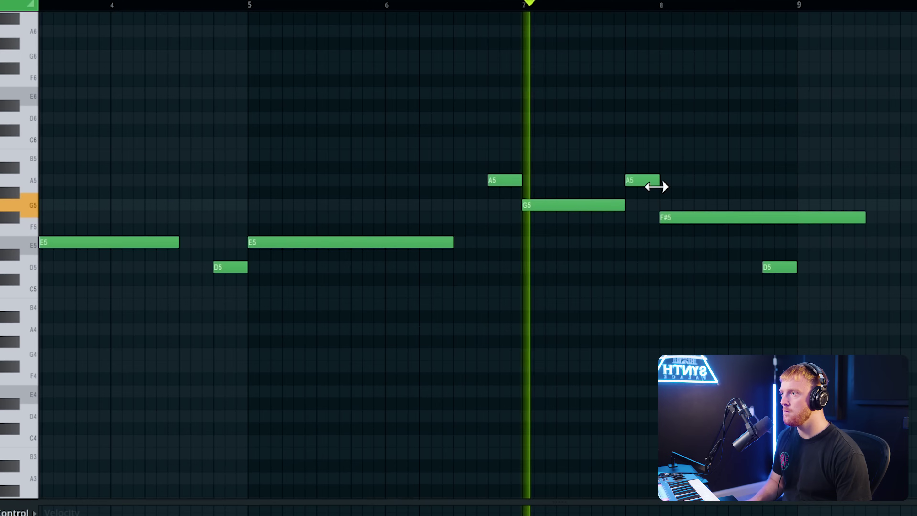
pyautogui.moveTo(858, 219); pyautogui.dragTo(755, 222)
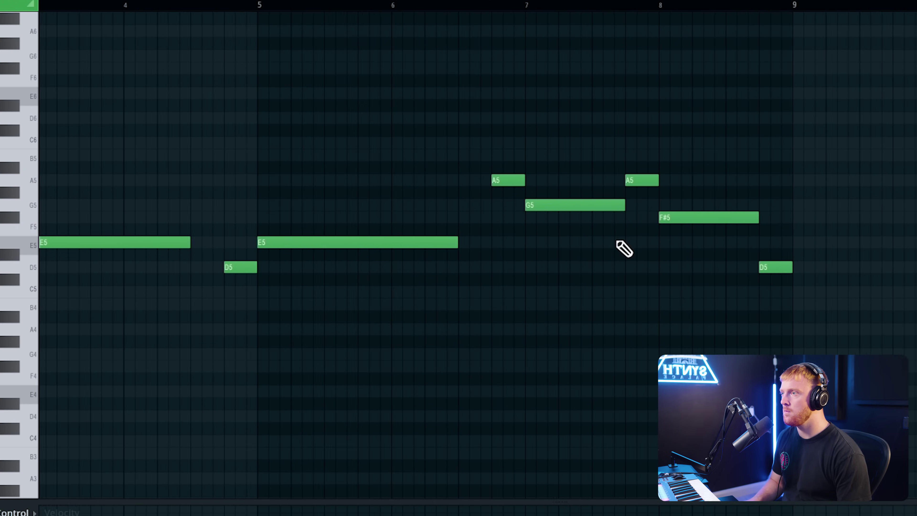
pyautogui.scroll(-2, 596, 246)
# - Move Pattern 1's bar 1 snare rolls to bar 4 and play the result
pyautogui.press('F5')
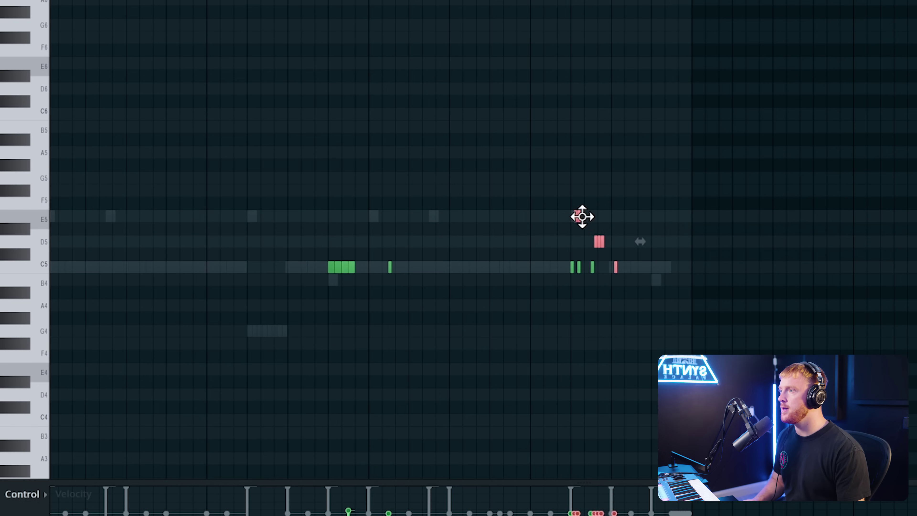
pyautogui.press('space')
pyautogui.scroll(-3, 487, 270)
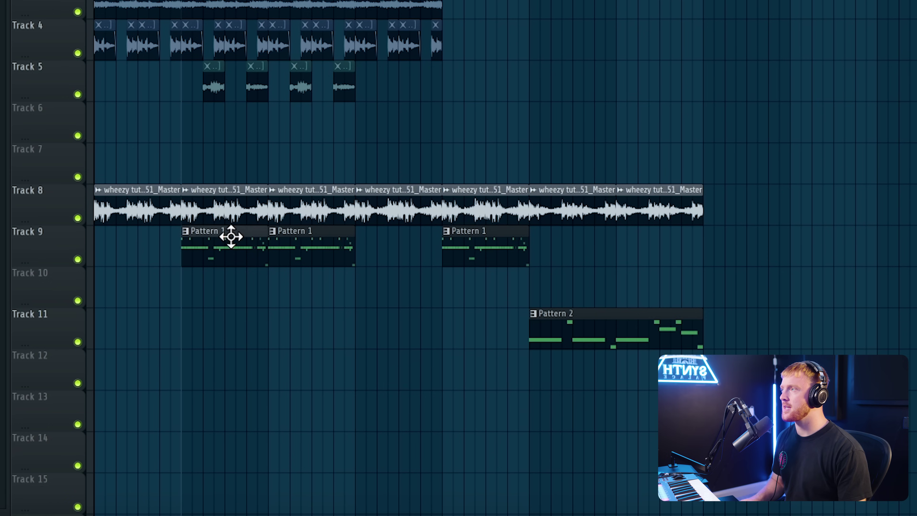
# - Split Pattern 1 by channel onto separate tracks and repeat the melody and drum clips further along the playlist
pyautogui.rightClick(352, 80)
pyautogui.click(351, 89)
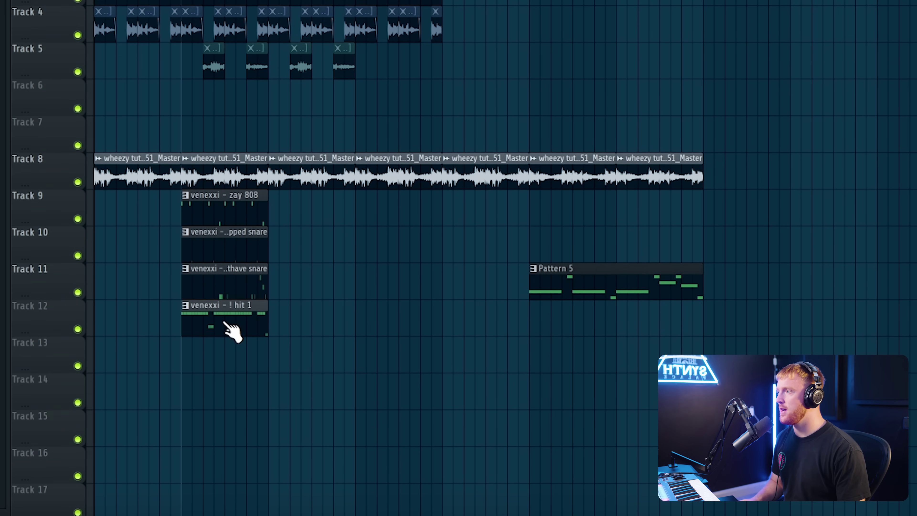
pyautogui.hotkey('ctrl', 'a')
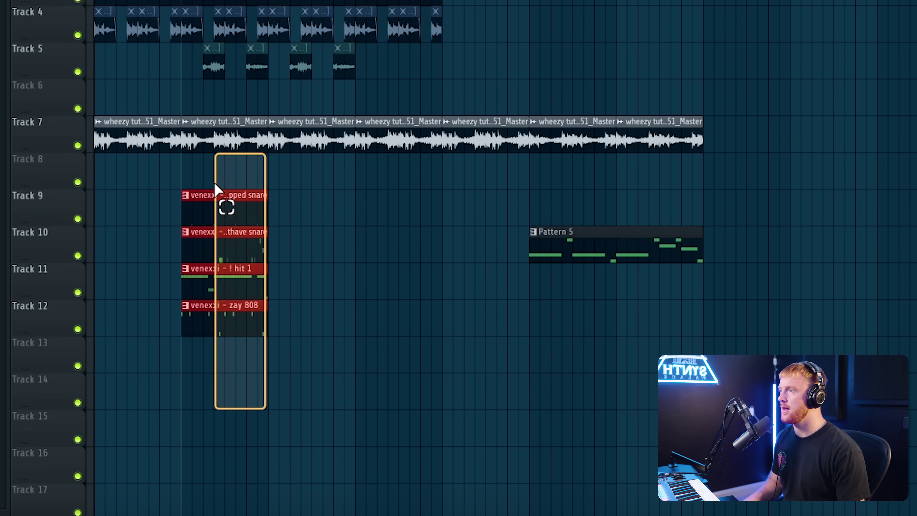
pyautogui.hotkey('ctrl', 'b')
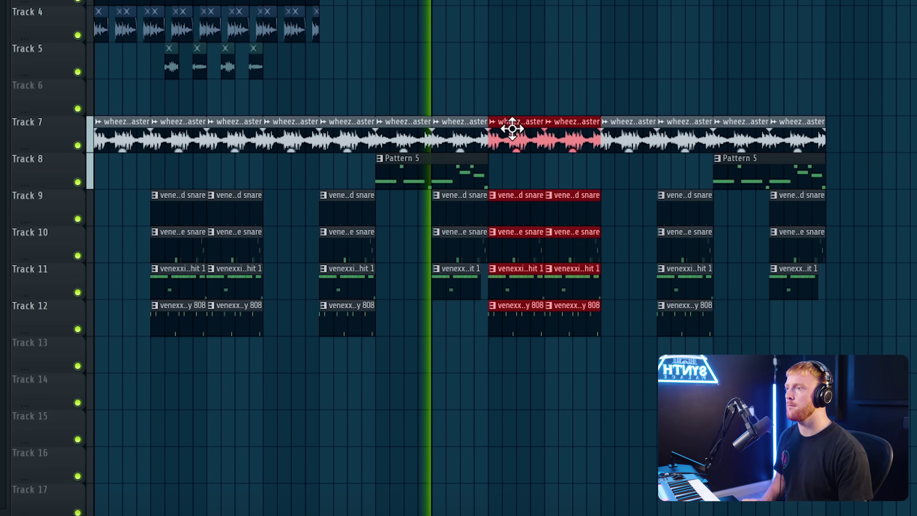
pyautogui.moveTo(512, 129); pyautogui.dragTo(834, 102)
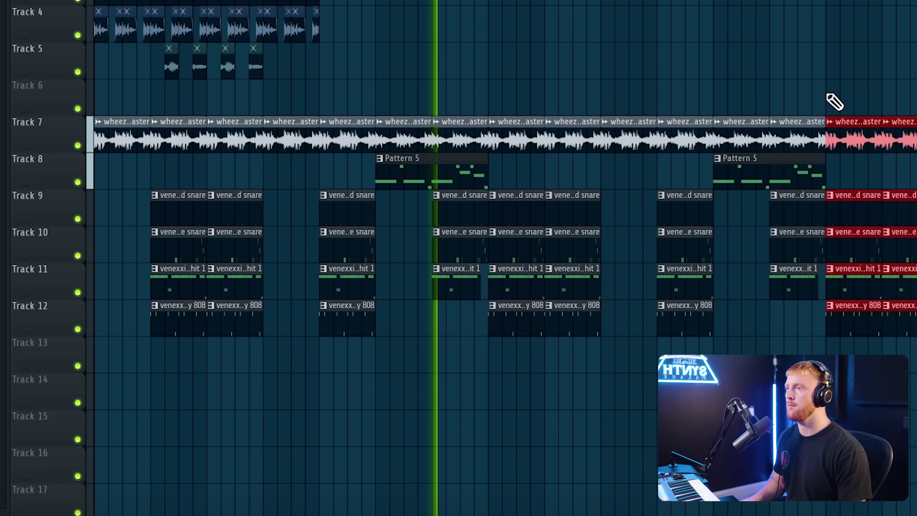
pyautogui.scroll(3, 515, 176)
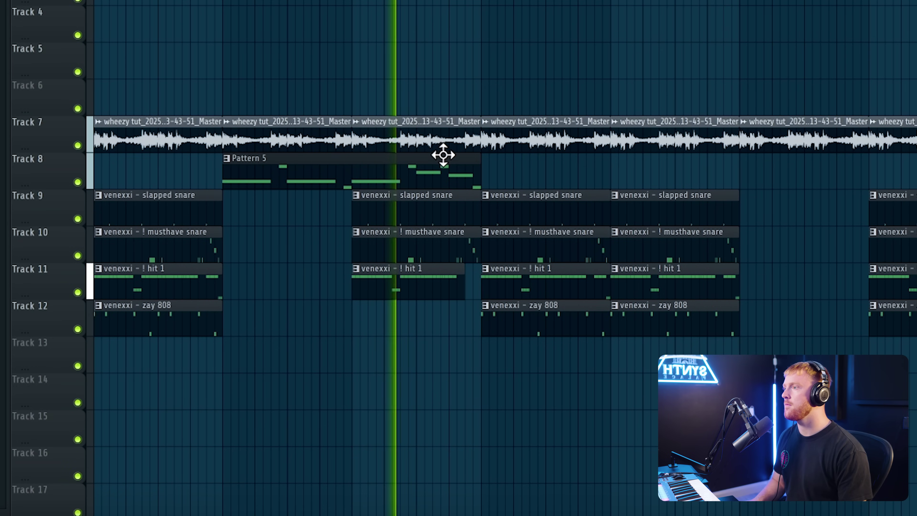
# - Shorten the Pattern 5 bassline clip so it ends just before the following full drum section
pyautogui.scroll(2, 487, 180)
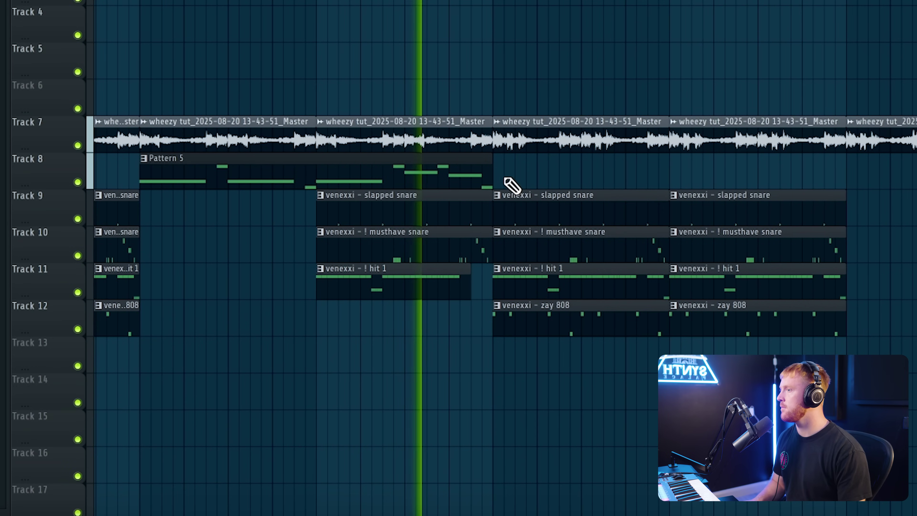
pyautogui.scroll(1, 501, 183)
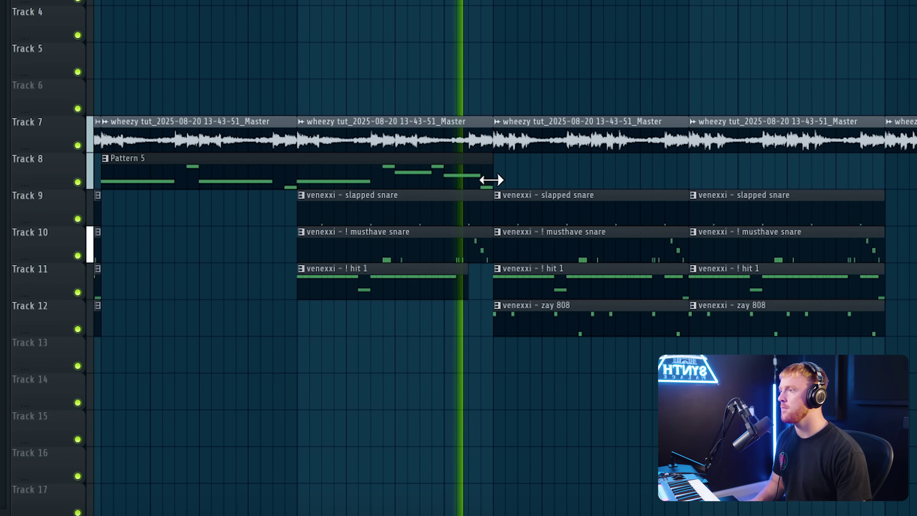
pyautogui.doubleClick(486, 177)
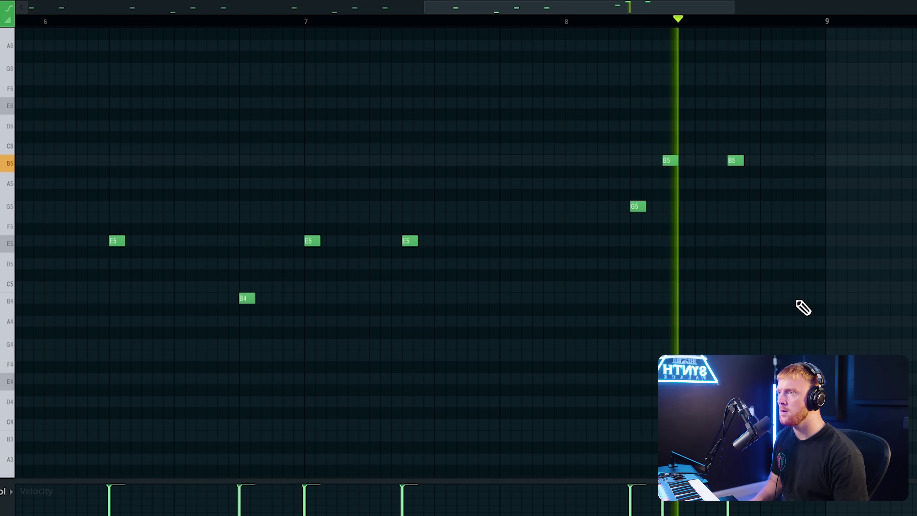
# - Vary the zay 808 line in bar 8 with G5, B5, B5 and B4 notes, and trim the end of the partial ! hit 1 clip
pyautogui.scroll(-6, 731, 313)
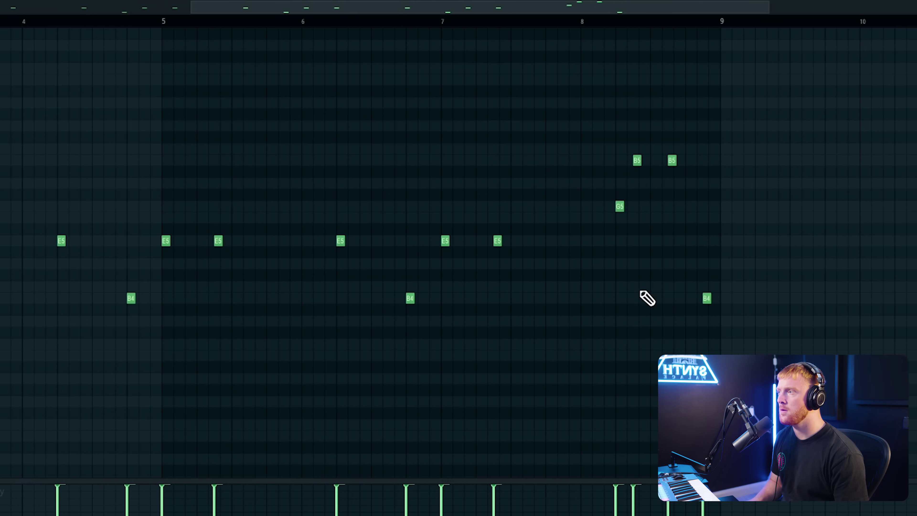
pyautogui.press('F5')
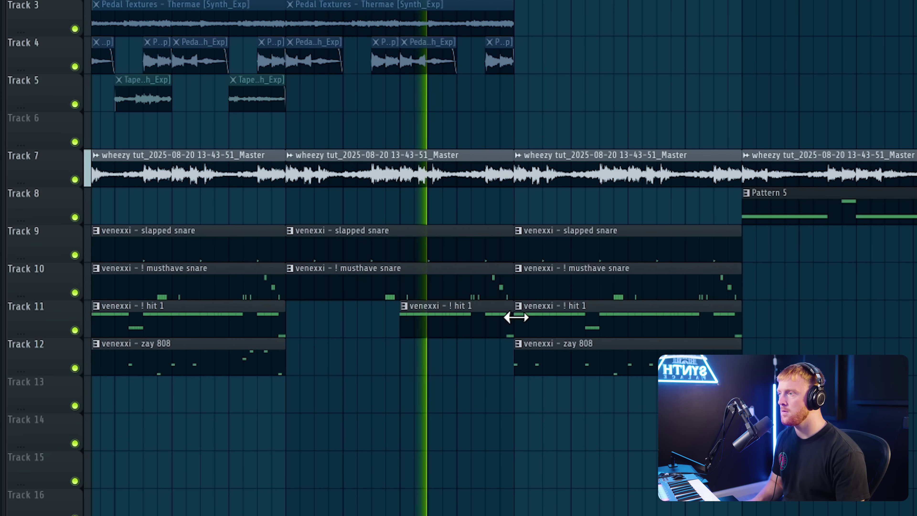
pyautogui.moveTo(512, 314); pyautogui.dragTo(481, 321)
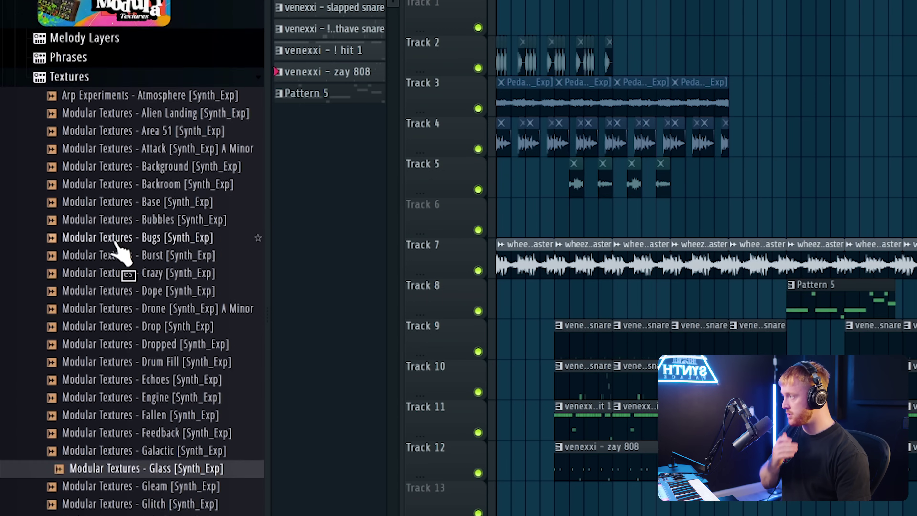
# - Audition Modular Textures samples including Halo, Haze and Hoax, and place a texture on Track 13 at the intro and at Pattern 5
pyautogui.scroll(3, 123, 253)
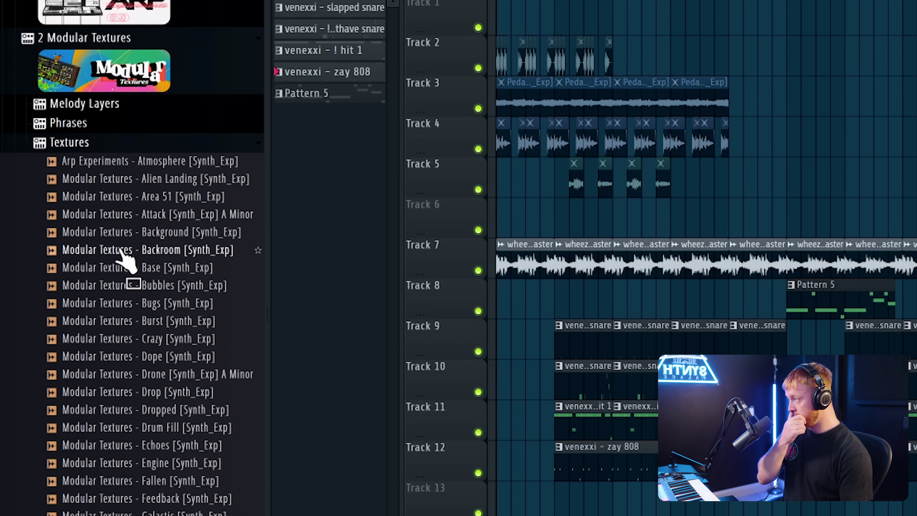
pyautogui.scroll(-5, 123, 264)
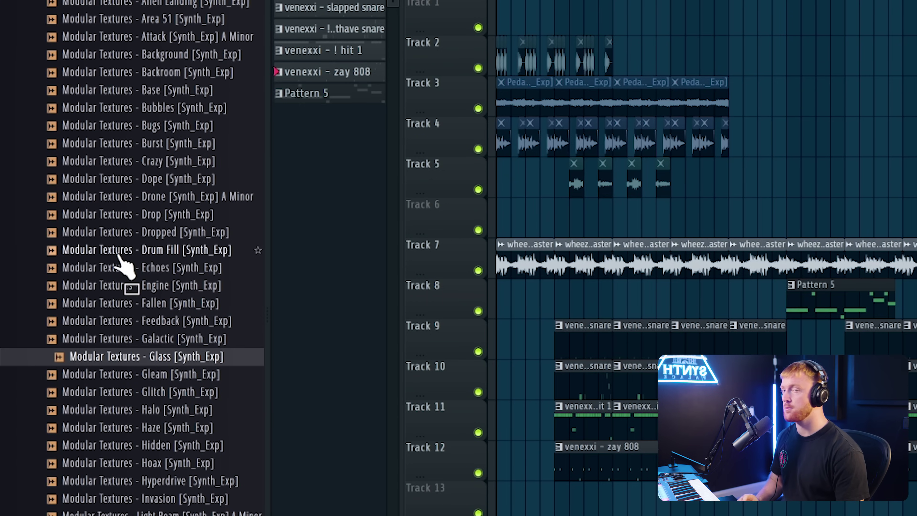
pyautogui.click(134, 411)
pyautogui.click(139, 429)
pyautogui.click(157, 464)
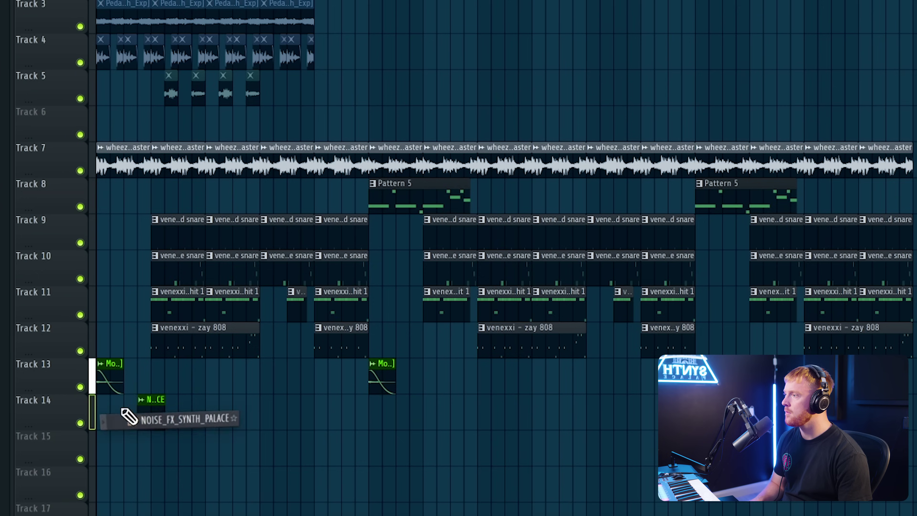
# - Place NOISE_FX_SYNTH_PALACE on Track 14 leading into the first drums and into Pattern 5, and play through the arrangement
pyautogui.moveTo(127, 415); pyautogui.dragTo(184, 436)
pyautogui.doubleClick(234, 414)
pyautogui.click(156, 127)
pyautogui.press('Escape')
pyautogui.scroll(3, 225, 440)
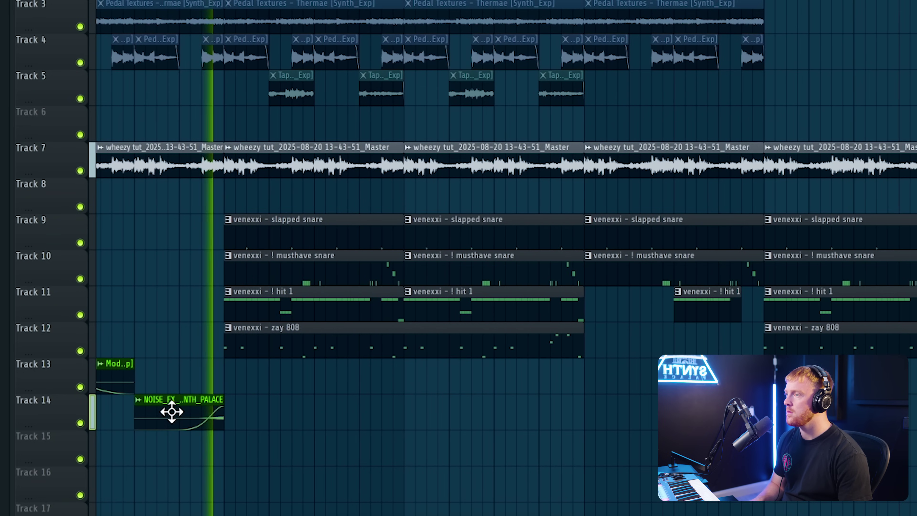
pyautogui.scroll(-2, 175, 410)
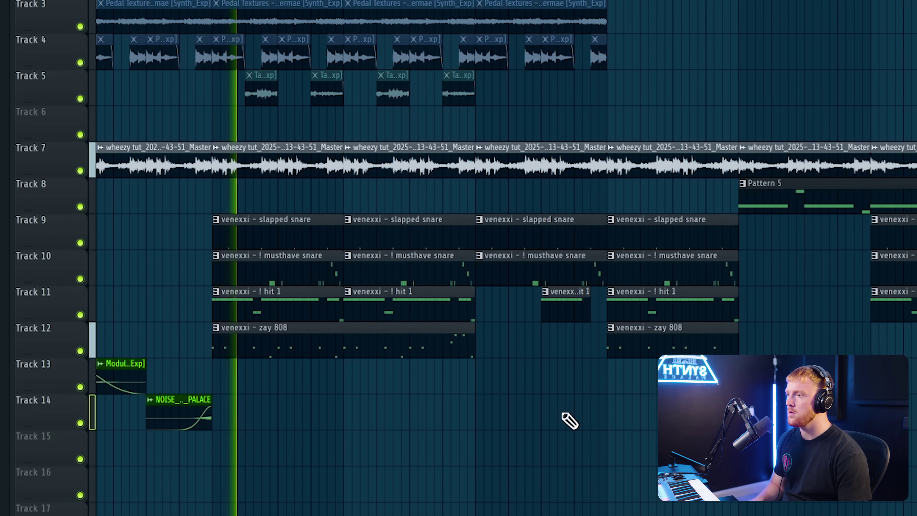
pyautogui.scroll(-1, 570, 421)
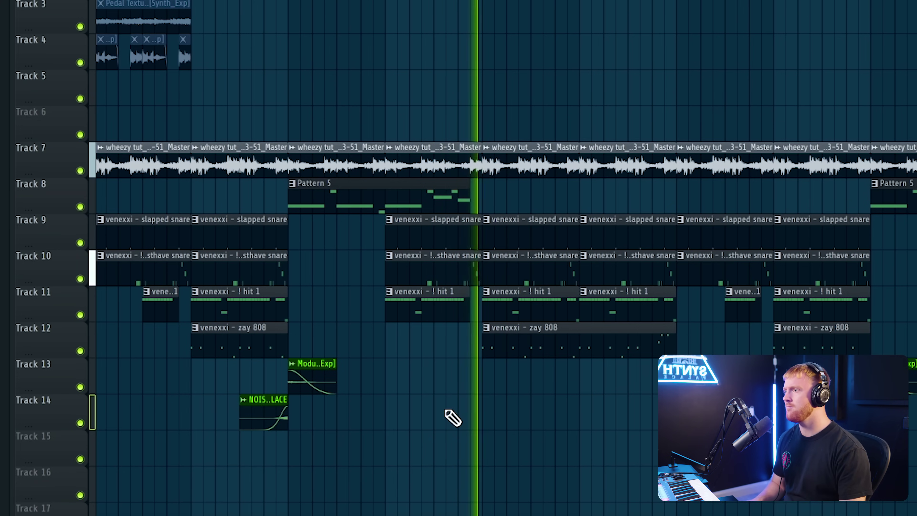
pyautogui.scroll(-2, 511, 231)
pyautogui.scroll(6, 528, 301)
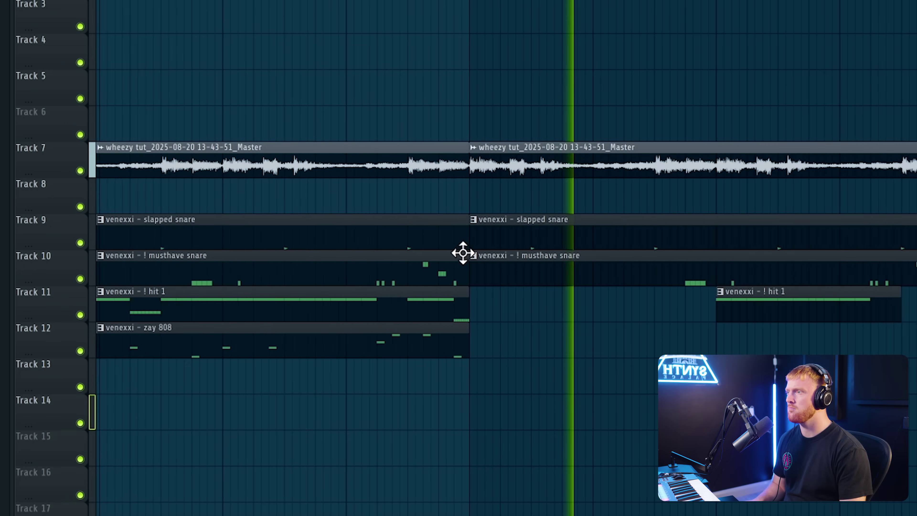
pyautogui.scroll(-5, 462, 251)
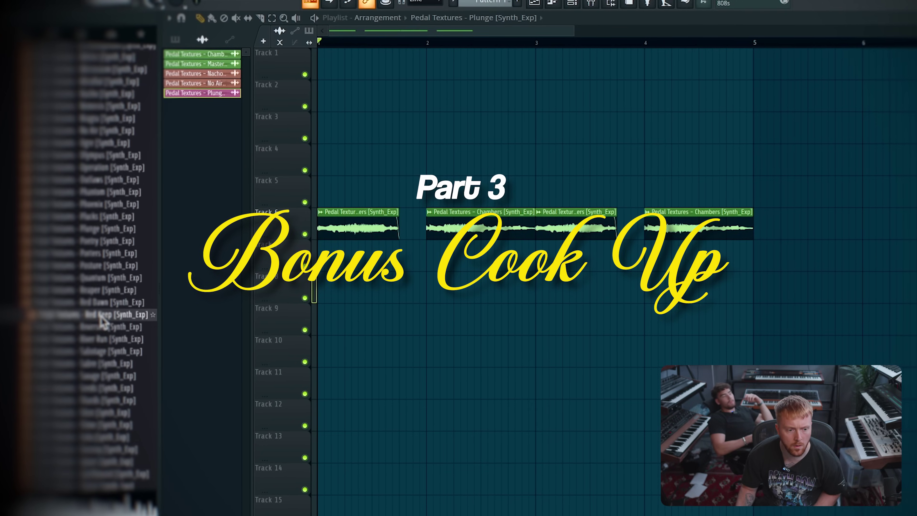
# - Add trimmed Pedal Textures - Red Keep clips in every bar on Track 8 and Sundown over bars 1 to 4 on Track 10
pyautogui.moveTo(101, 317); pyautogui.dragTo(381, 286)
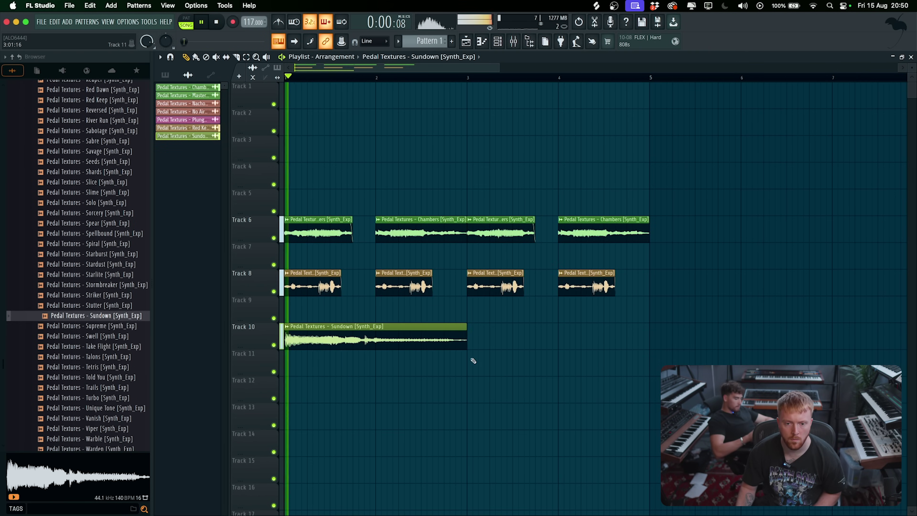
pyautogui.scroll(5, 471, 360)
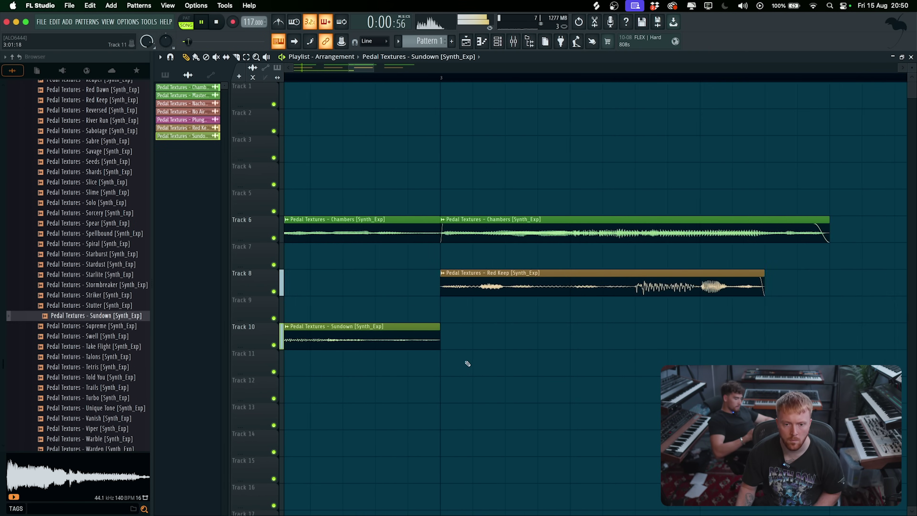
pyautogui.click(372, 332)
pyautogui.hotkey('ctrl', 'b')
# - Gather the Chambers, Red Keep and Sundown clips on adjacent tracks and move them up to Tracks 4 to 6
pyautogui.scroll(-8, 373, 332)
pyautogui.moveTo(416, 376); pyautogui.dragTo(327, 336)
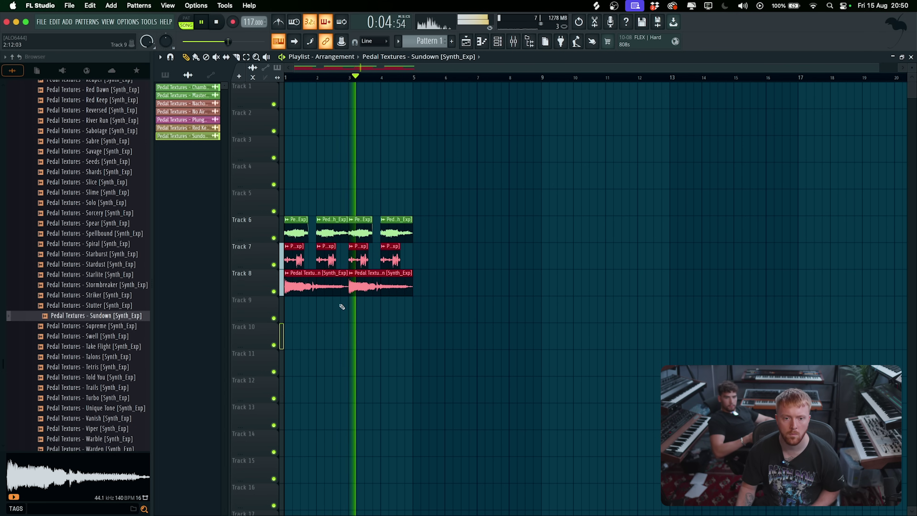
pyautogui.scroll(-2, 342, 306)
pyautogui.moveTo(454, 373); pyautogui.dragTo(282, 139)
pyautogui.moveTo(286, 198); pyautogui.dragTo(275, 160)
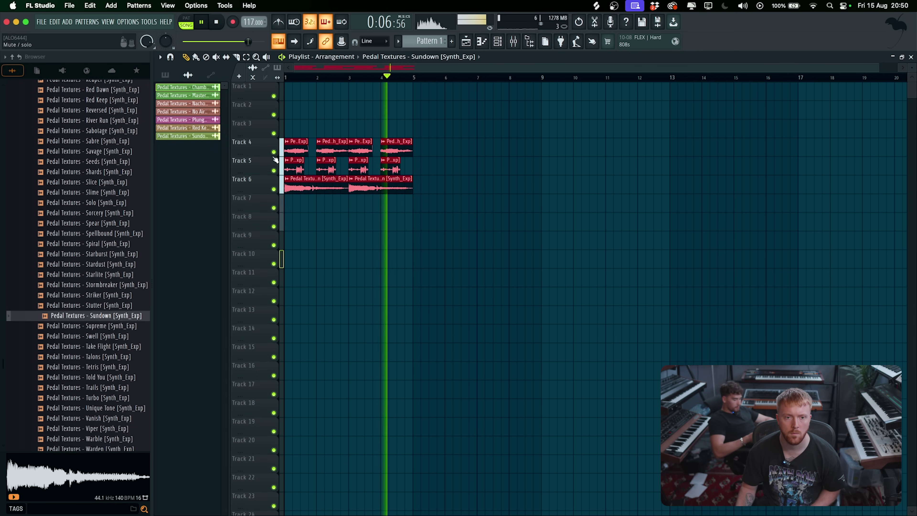
# - Arrange Pedal Textures - Incoming on Track 8 in bars 2 and 4, and place a short Padgent clip on Track 11
pyautogui.scroll(3, 324, 221)
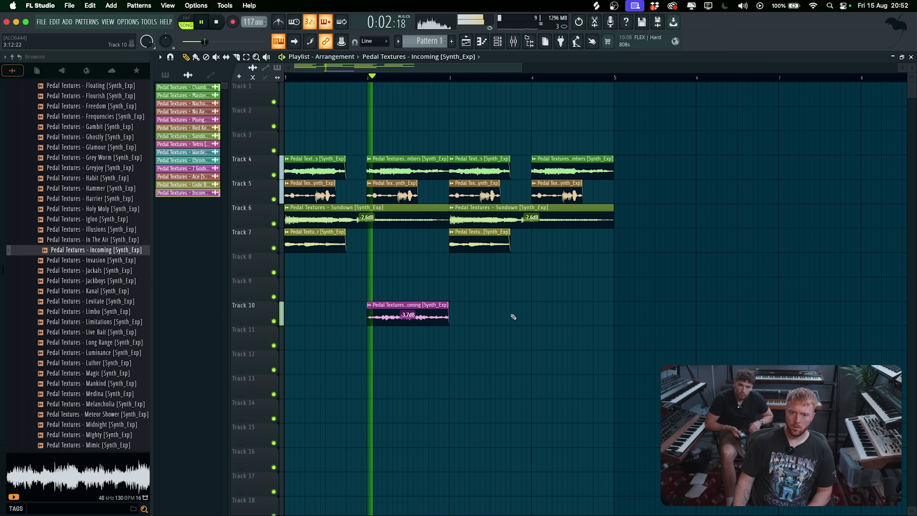
pyautogui.moveTo(535, 310); pyautogui.dragTo(534, 286)
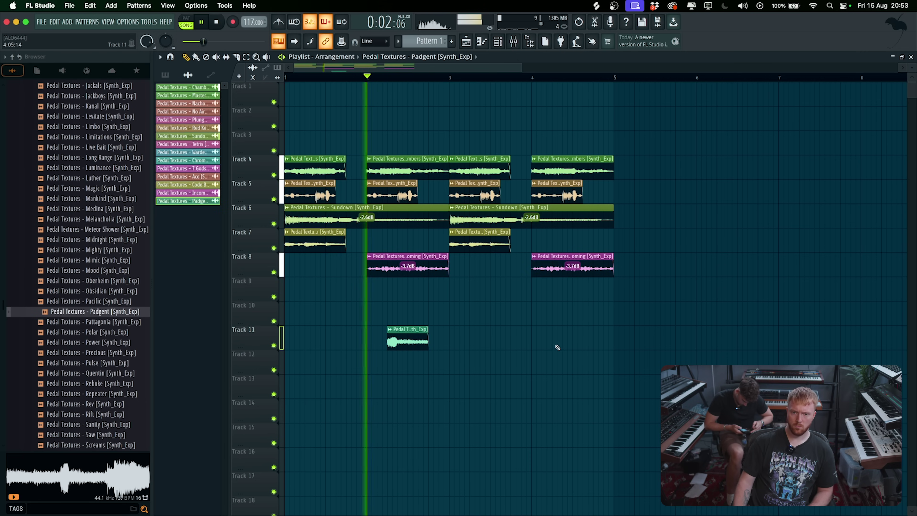
# - Lay the rendered master audio over bars 1 to 4 on Track 1 and mute the source texture tracks
pyautogui.scroll(3, 555, 338)
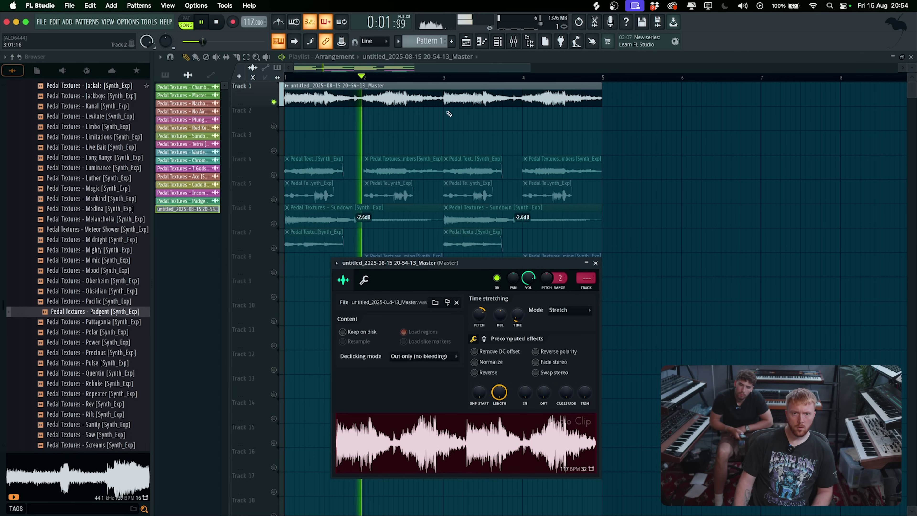
pyautogui.click(443, 102)
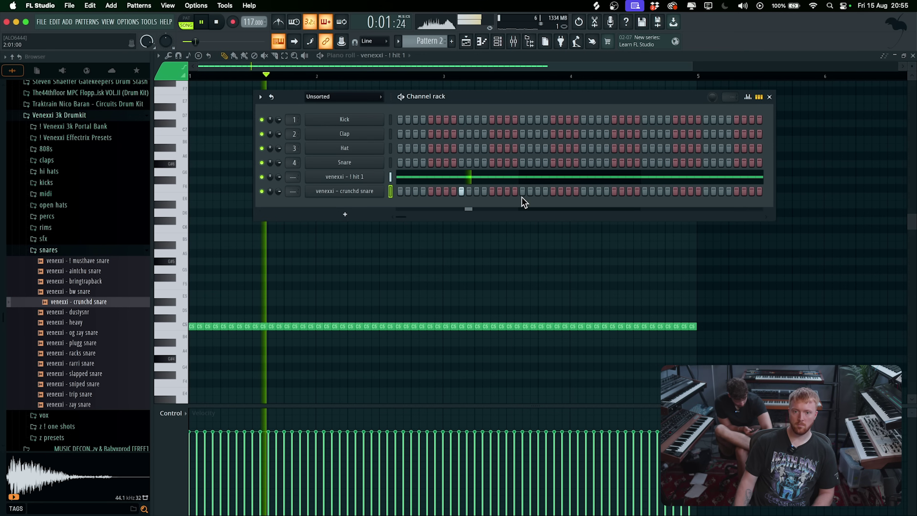
# - Open the crunchd snare's notes in the piano roll and duplicate the two-bar snare pattern into bars 3 and 4
pyautogui.rightClick(379, 190)
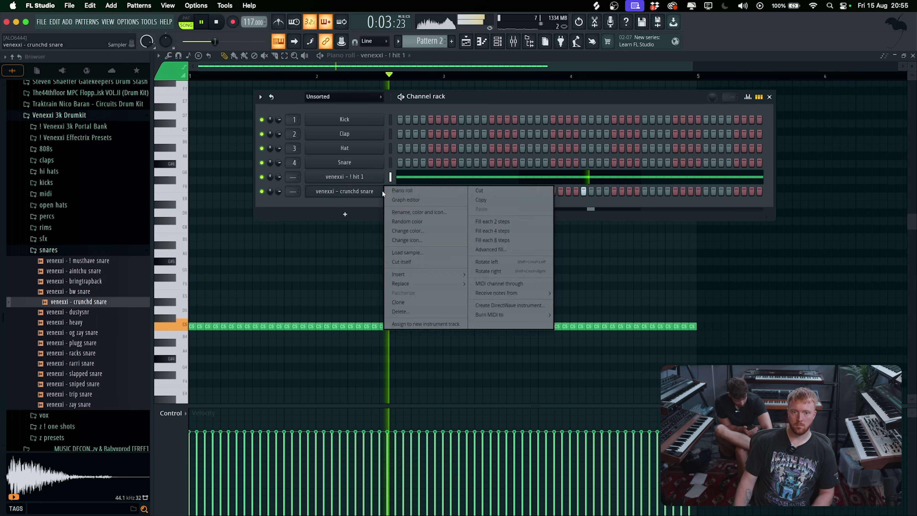
pyautogui.click(404, 197)
pyautogui.hotkey('ctrl', 'b')
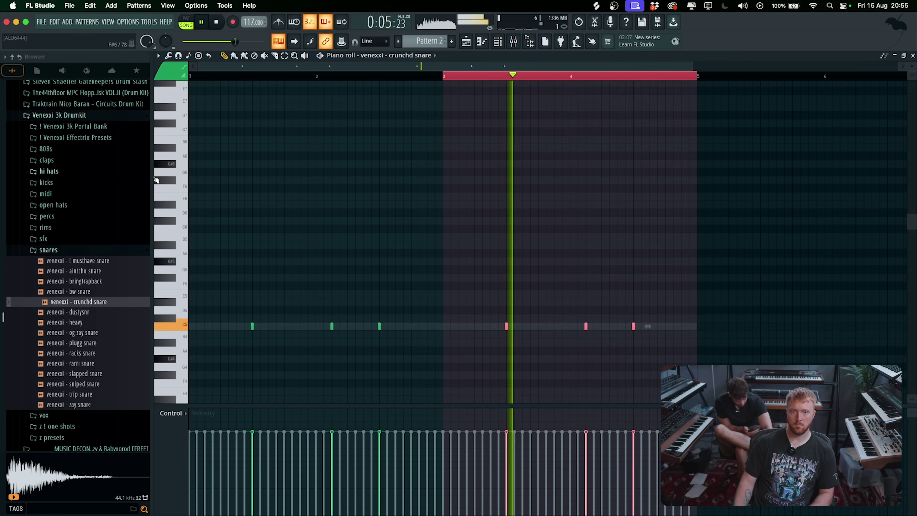
pyautogui.scroll(-2, 547, 268)
pyautogui.hotkey('ctrl', 'a')
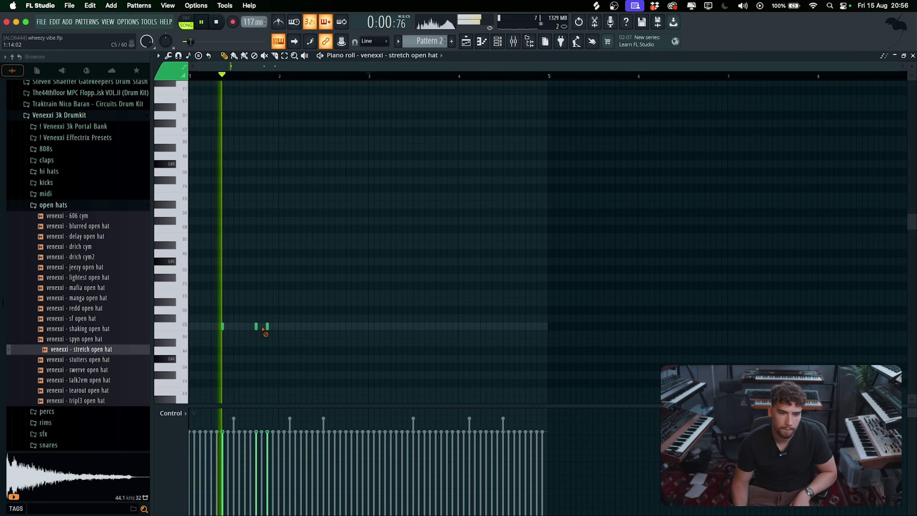
# - Delete the middle stretch open hat hit in bar 1 and duplicate the remaining two hits into bar 3
pyautogui.rightClick(257, 326)
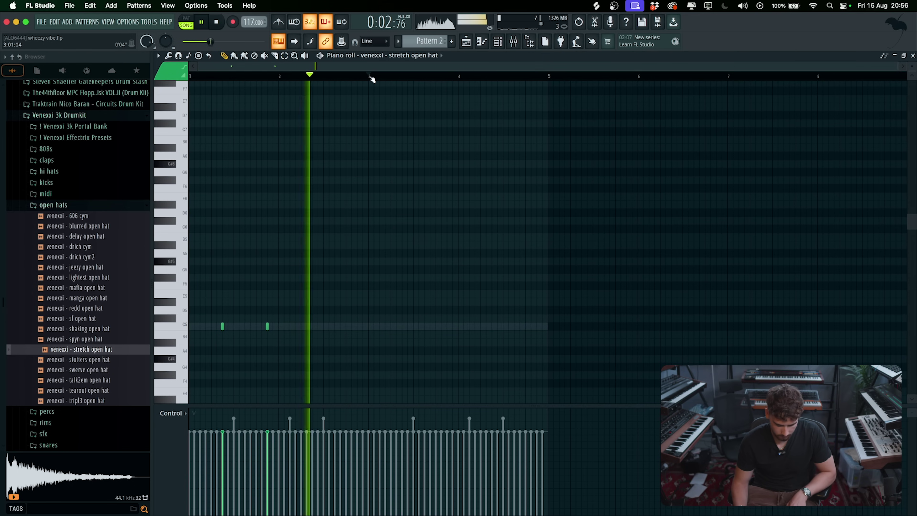
pyautogui.hotkey('ctrl', 'b')
pyautogui.click(566, 221)
pyautogui.hotkey('ctrl', 'z')
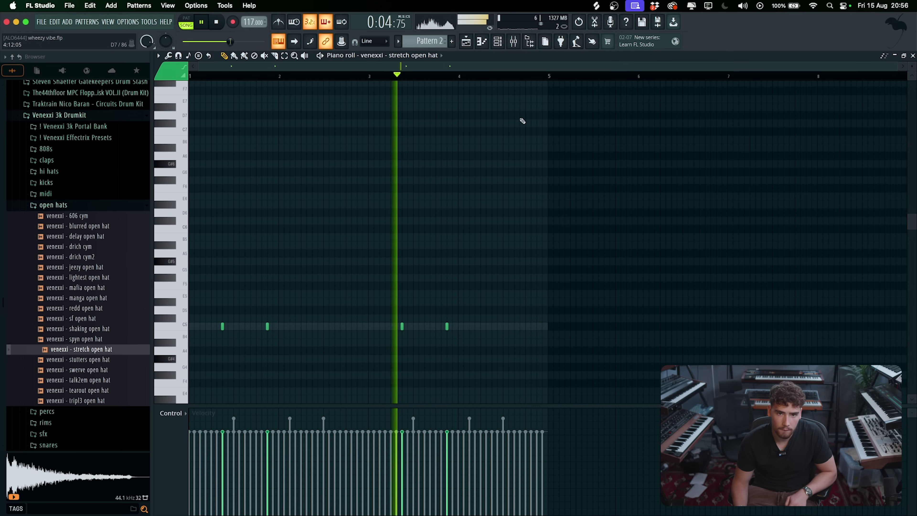
# - Open the venexxi - drich cym2 channel in the piano roll from the channel rack
pyautogui.press('F6')
pyautogui.rightClick(329, 218)
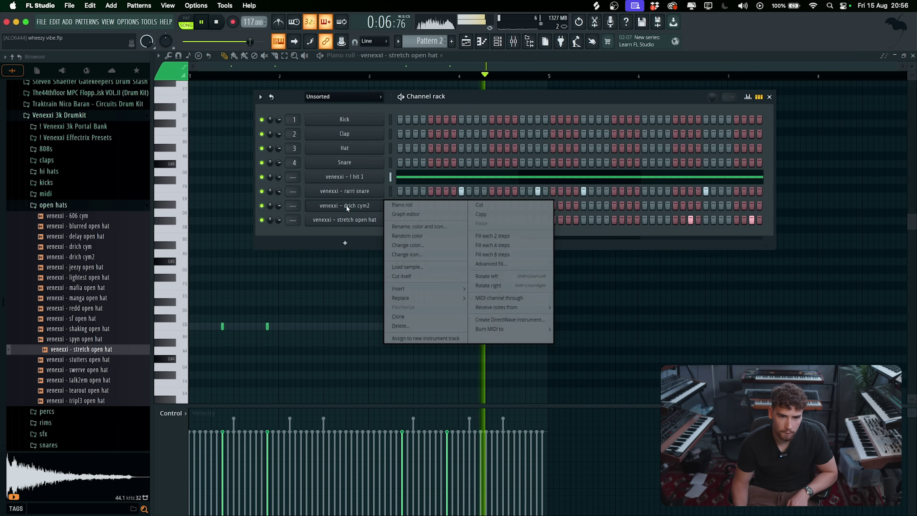
pyautogui.click(401, 208)
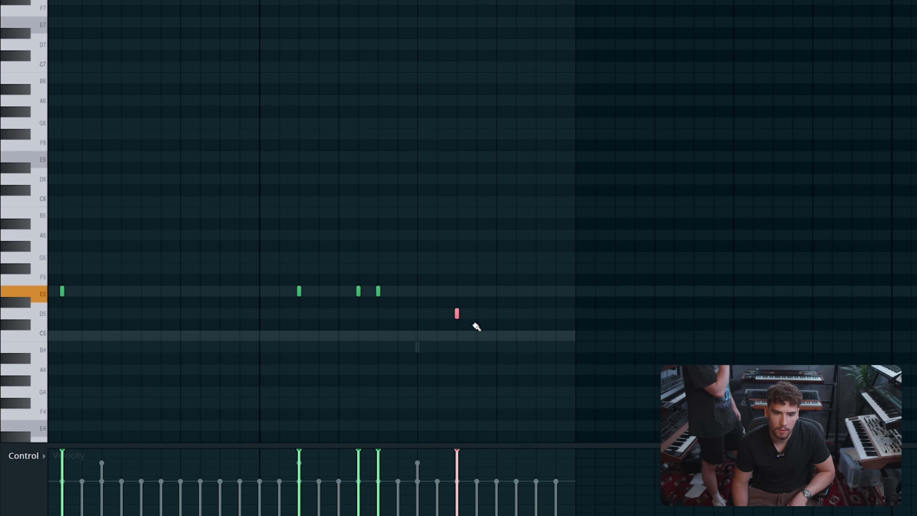
# - Program a four-bar line of short E5 notes with a D5 near the end, and add an A#4 note past bar 4
pyautogui.scroll(4, 83, 321)
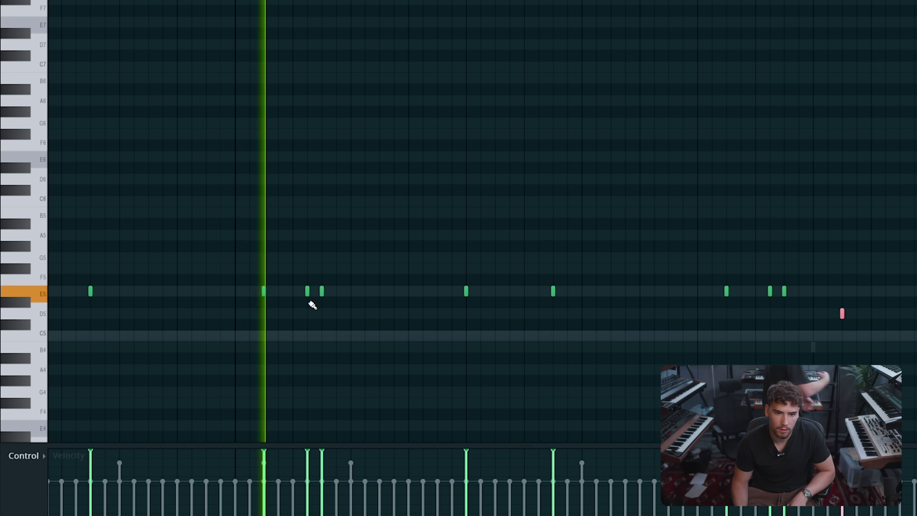
pyautogui.scroll(4, 774, 291)
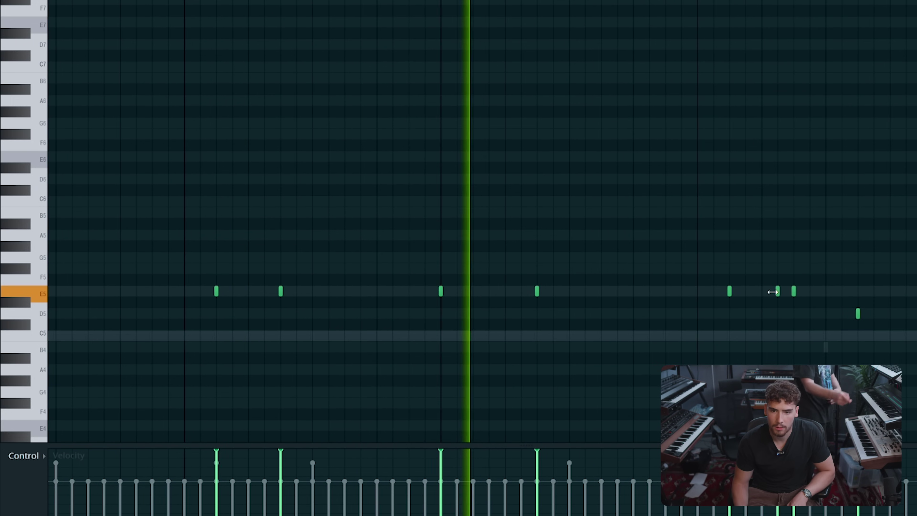
pyautogui.scroll(-4, 778, 296)
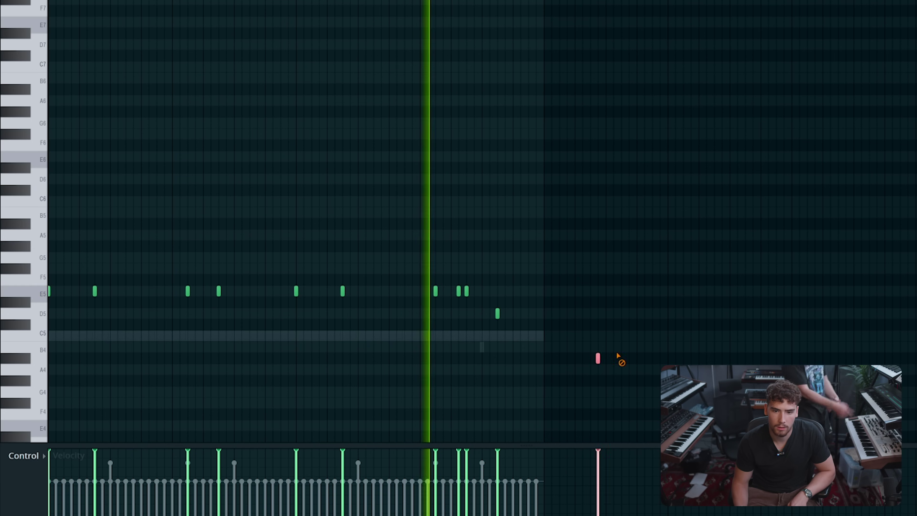